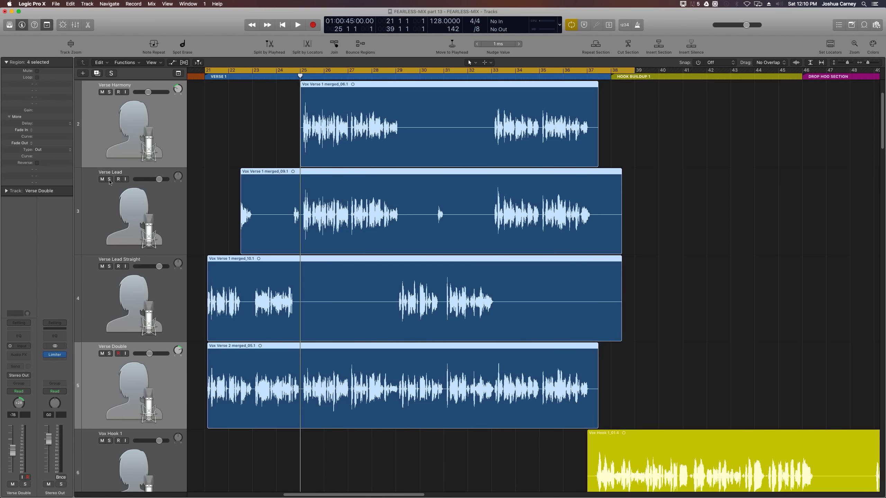
Solo the Verse Lead Straight track, audition it in closer zoom, and add the Verse Lead track to the solo.
click(109, 267)
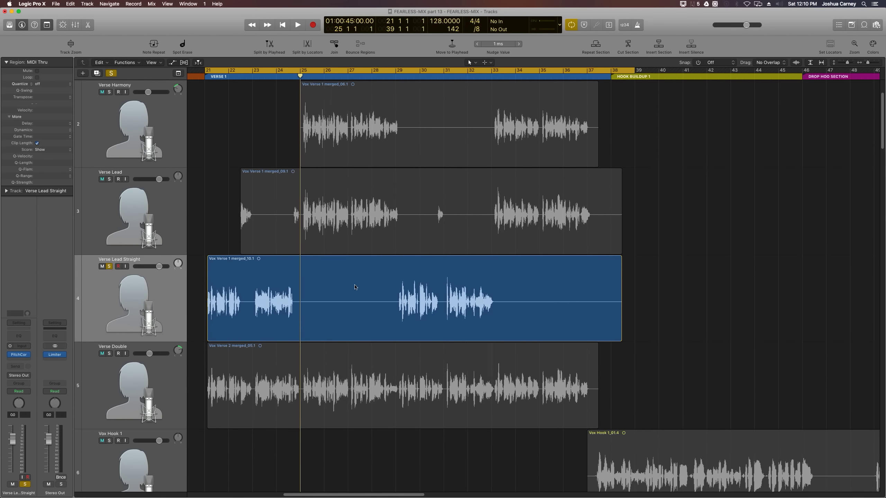
key(super+Right)
key(super+Right)
key(space)
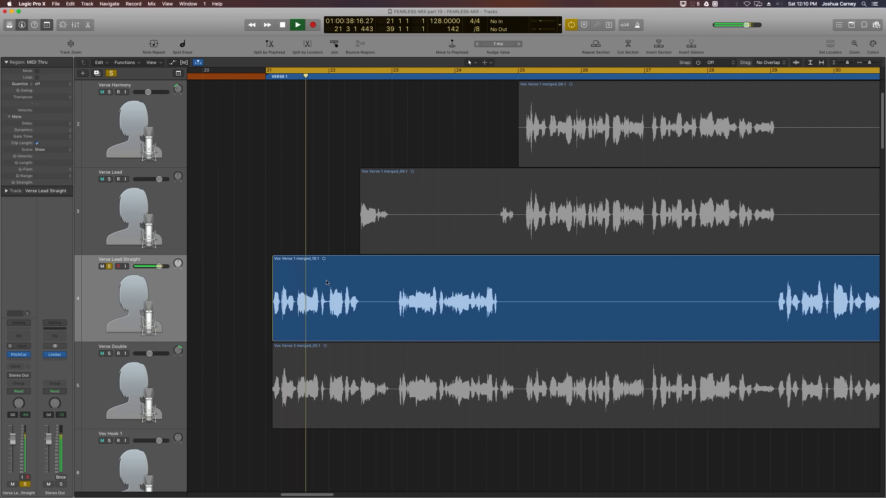
click(109, 179)
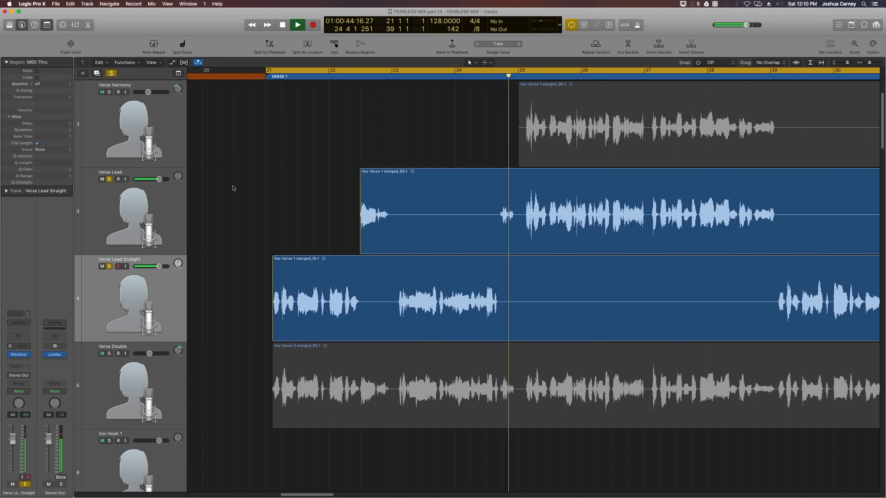
key(space)
Insert a Channel EQ after the pitch correction on the Verse Lead Straight track and open its window.
click(127, 301)
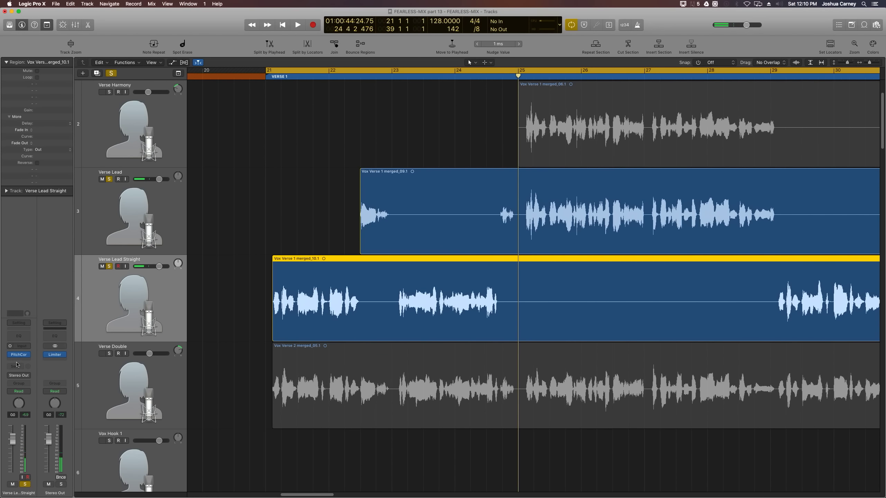
click(19, 361)
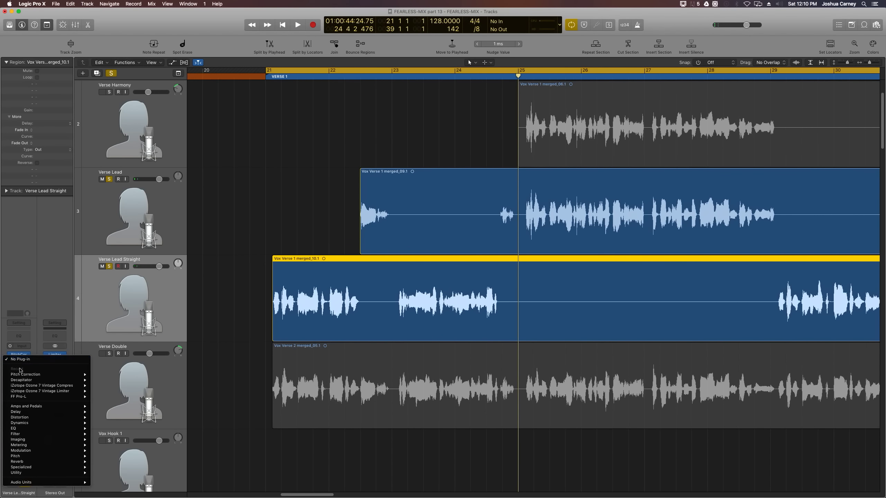
mouse_move(24, 426)
key(Escape)
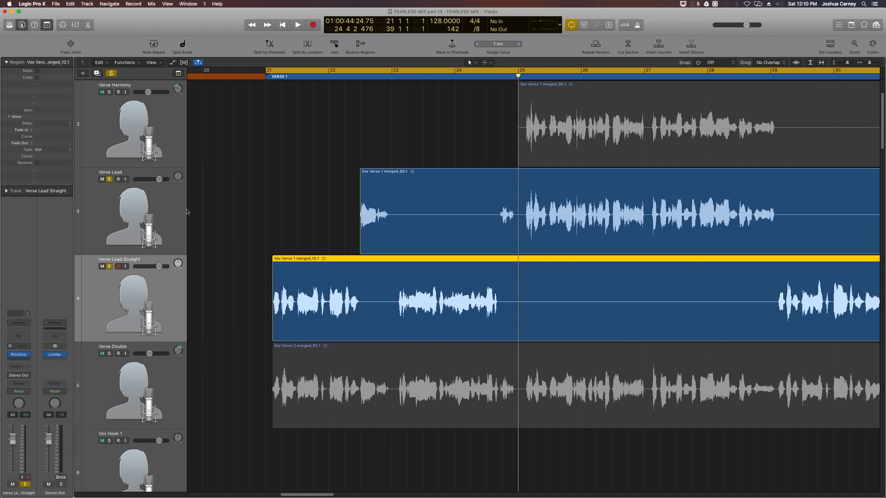
key(e)
drag(217, 36, 324, 141)
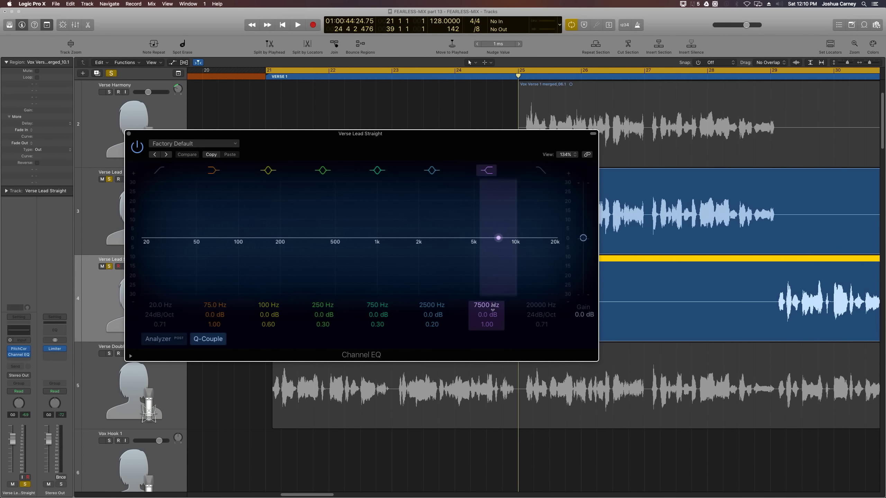
Disable the 7500 Hz high shelf and turn the 2500 Hz bell into a +6.5 dB boost at 13000 Hz with a Q of 0.54.
drag(499, 238, 498, 230)
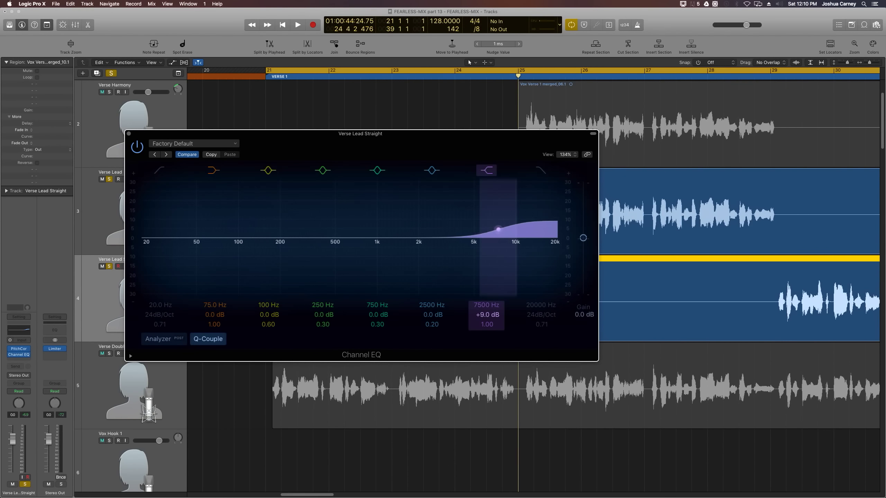
click(490, 172)
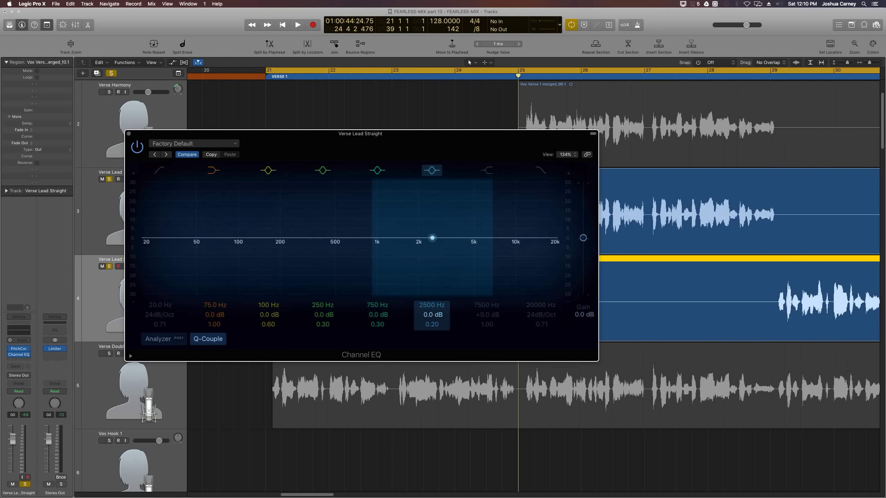
mouse_move(433, 316)
mouse_down()
mouse_move(432, 328)
mouse_move(432, 320)
mouse_up()
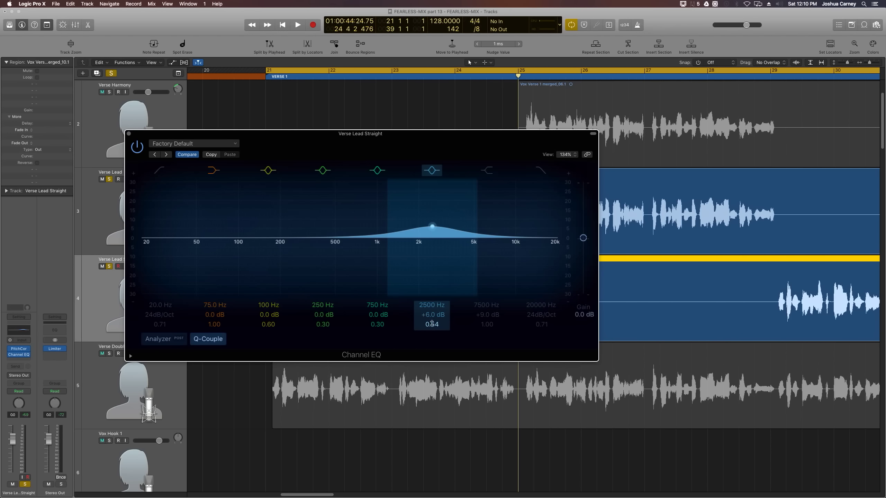
drag(432, 225, 539, 228)
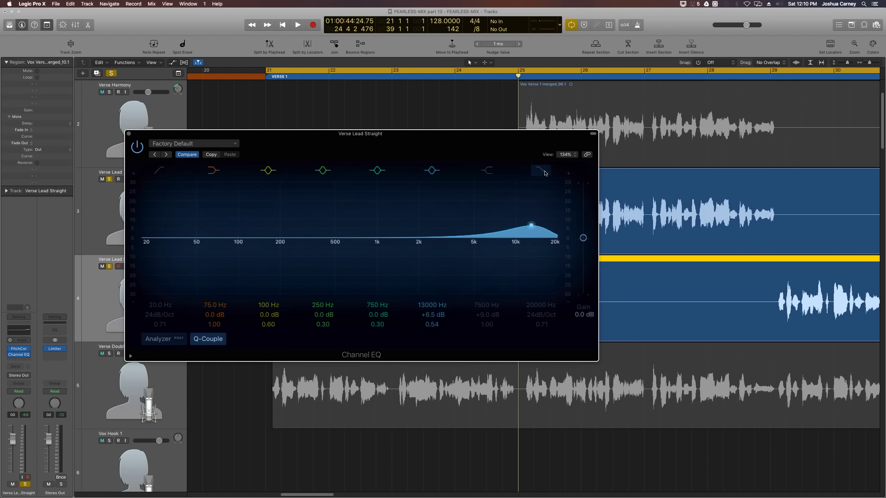
Enable the high-cut band at 18600 Hz and turn on the analyzer while briefly playing the vocal.
click(542, 202)
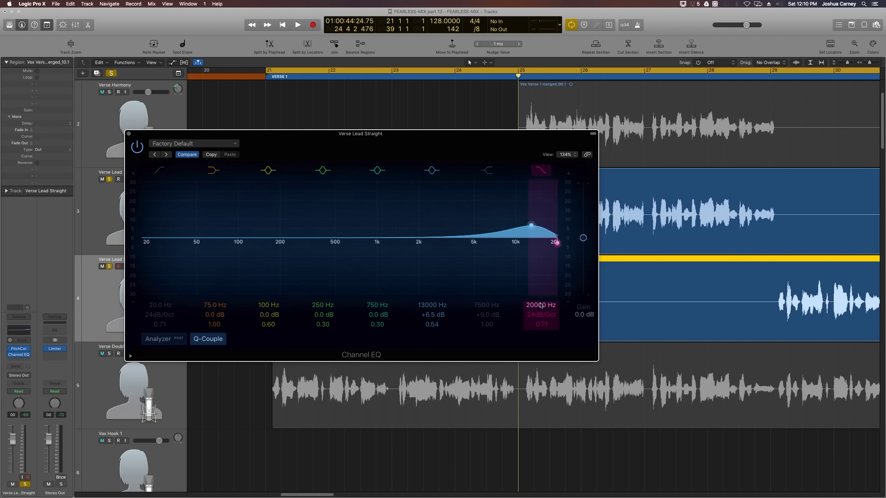
drag(558, 238, 554, 241)
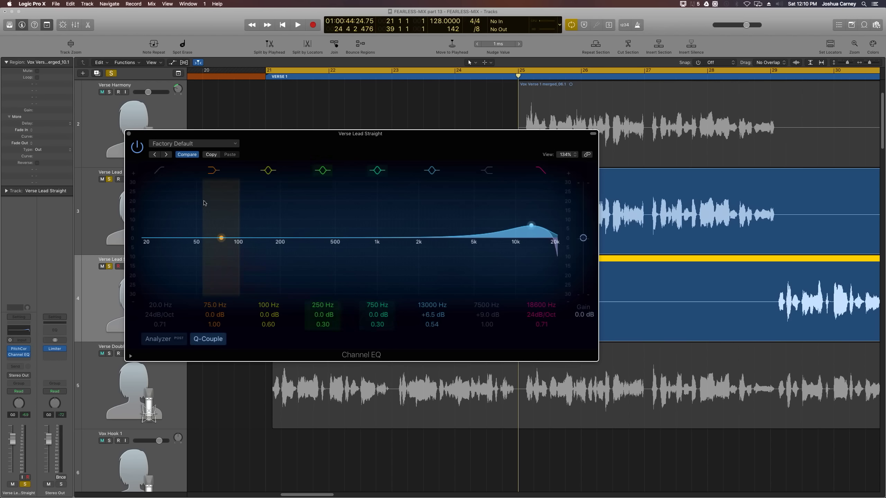
click(153, 338)
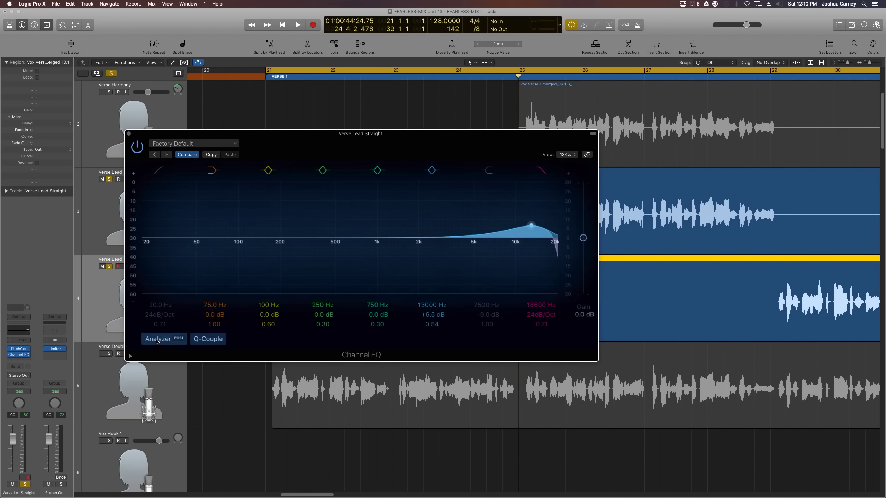
key(space)
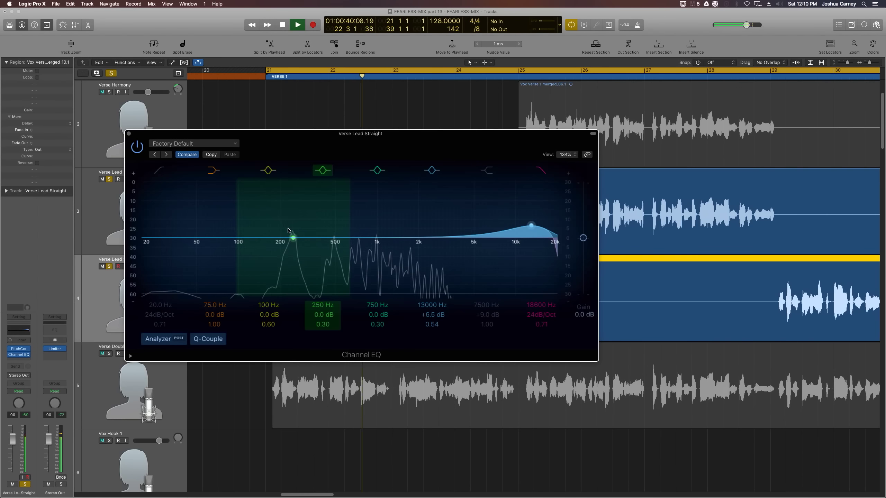
key(space)
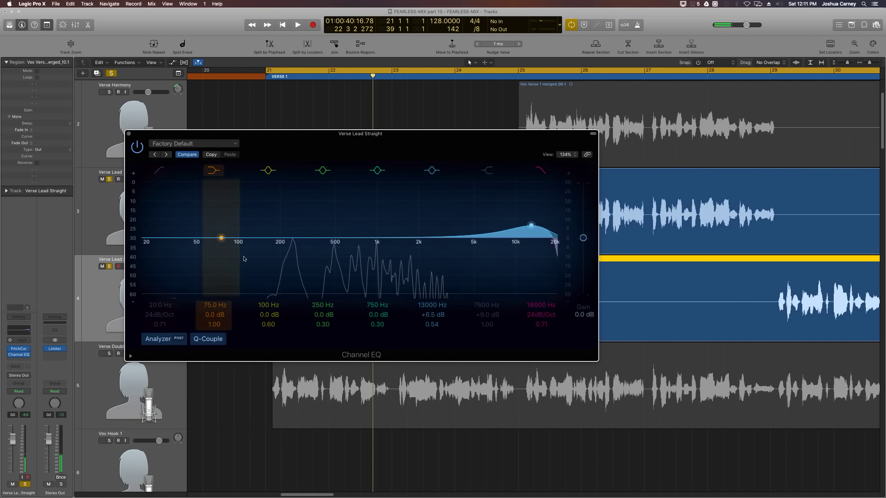
Enable the low-cut band at 142 Hz with a 48 dB/Oct slope while auditioning the vocal.
click(159, 171)
drag(142, 242, 259, 244)
key(space)
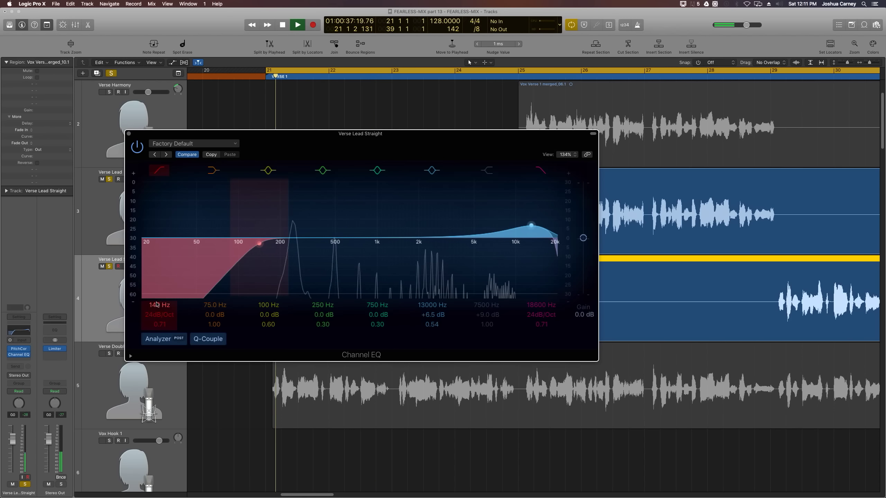
drag(159, 315, 159, 307)
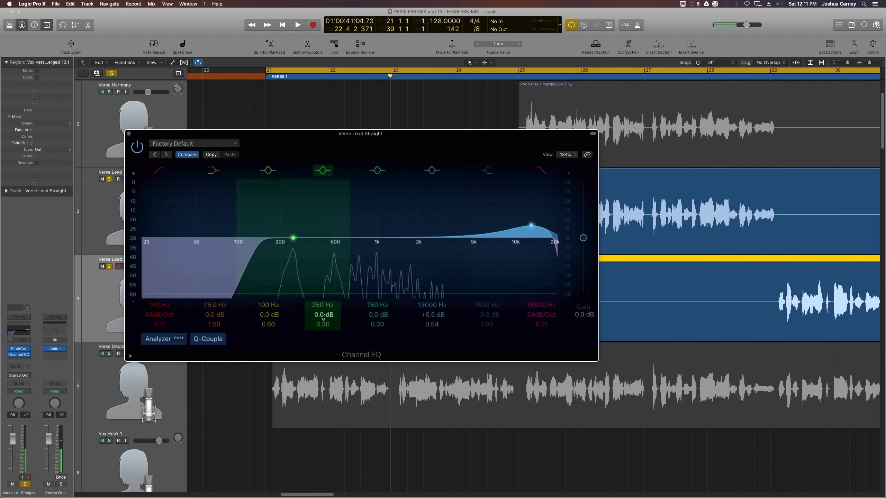
Shape the 250 Hz bell into a +4.5 dB boost at 186 Hz with a Q of 0.88 while auditioning the vocal.
mouse_move(323, 316)
mouse_down()
mouse_move(323, 304)
mouse_move(324, 316)
mouse_up()
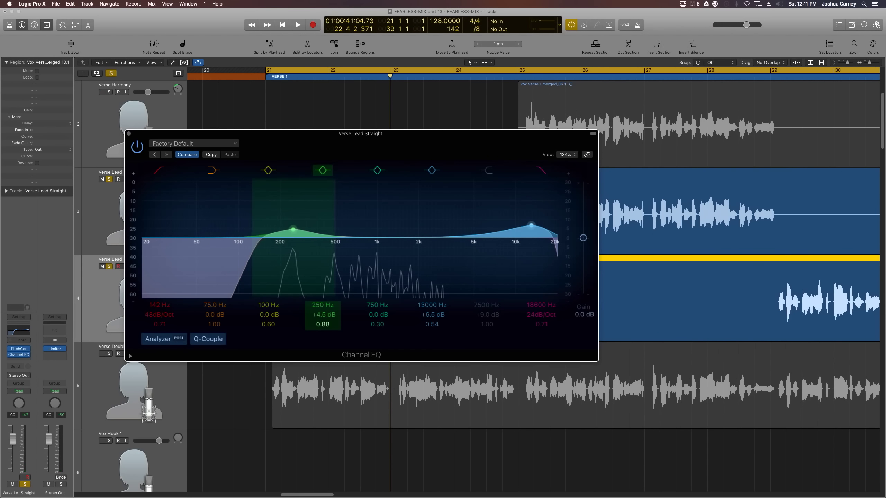
key(space)
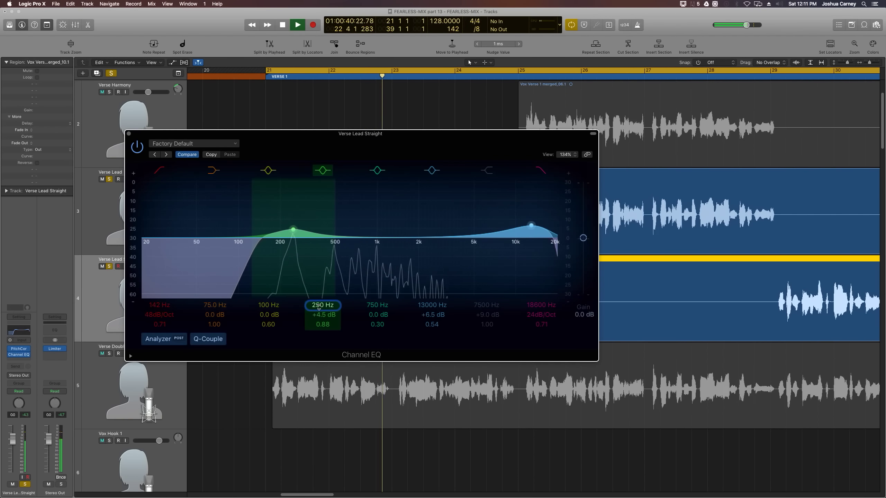
key(space)
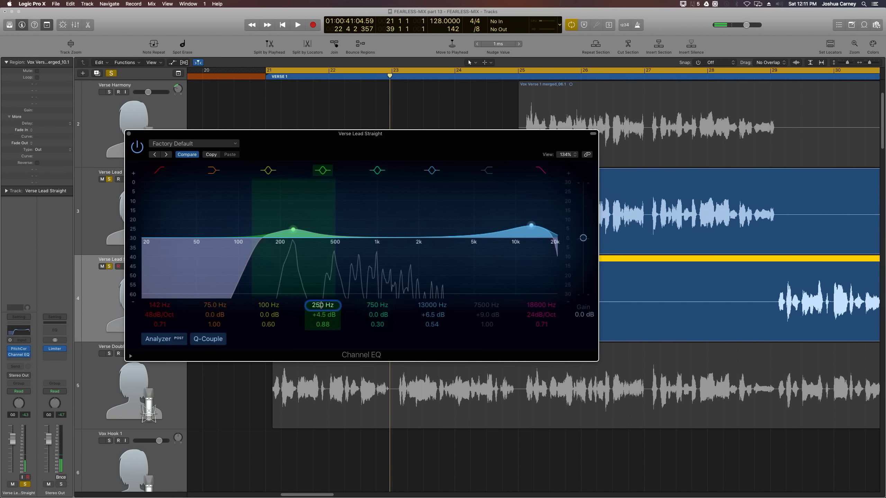
drag(323, 305, 323, 312)
key(space)
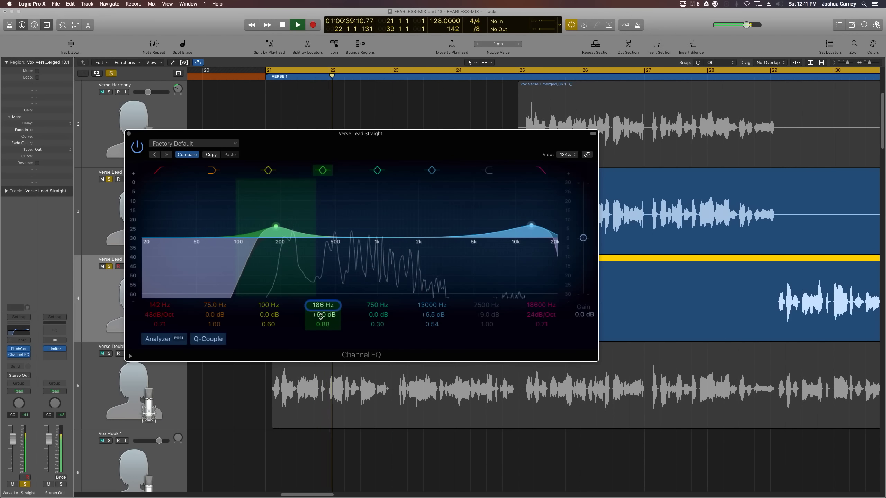
mouse_move(323, 312)
mouse_down()
mouse_move(322, 300)
mouse_move(321, 317)
mouse_up()
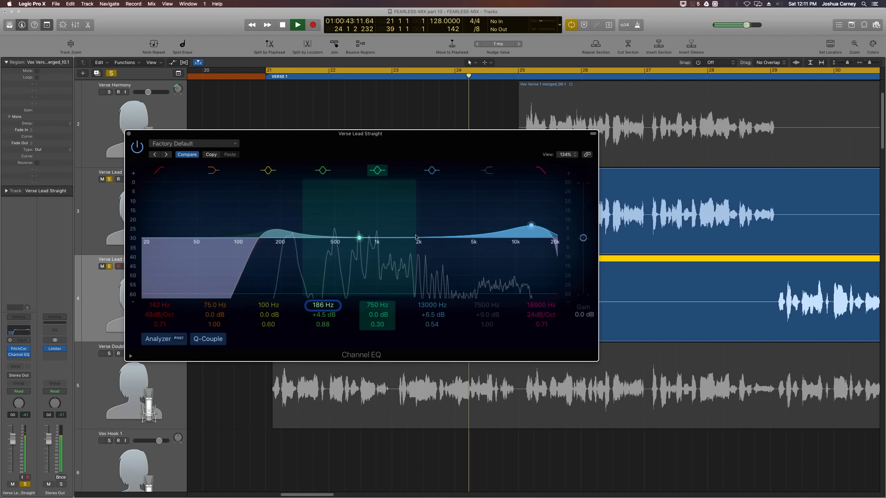
key(space)
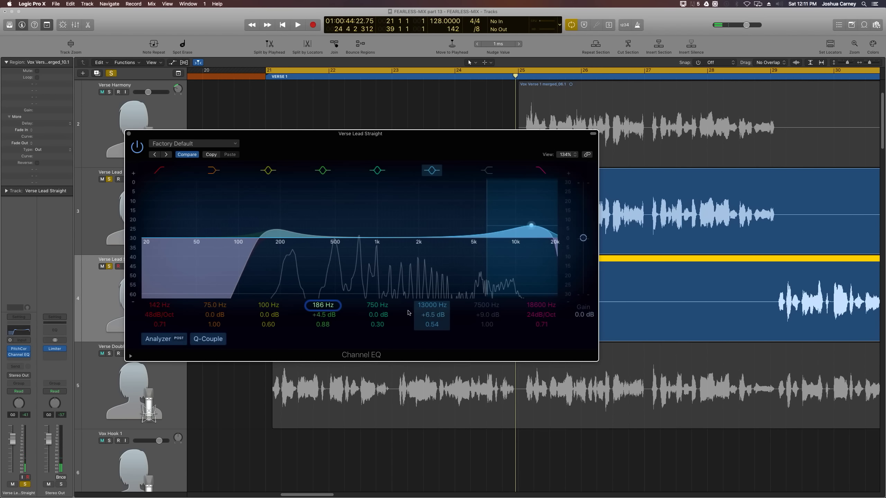
Set the 750 Hz bell band to 2000 Hz with a +3.0 dB gain and a Q of 4.00.
click(376, 305)
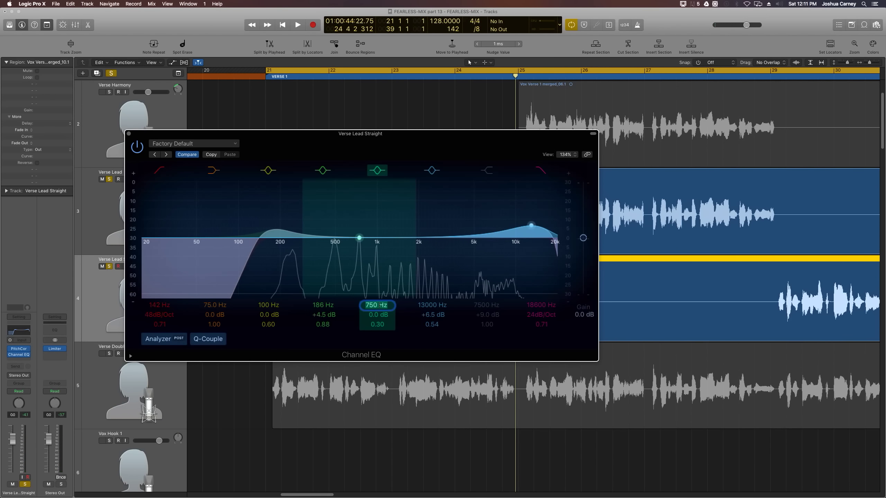
key(Return)
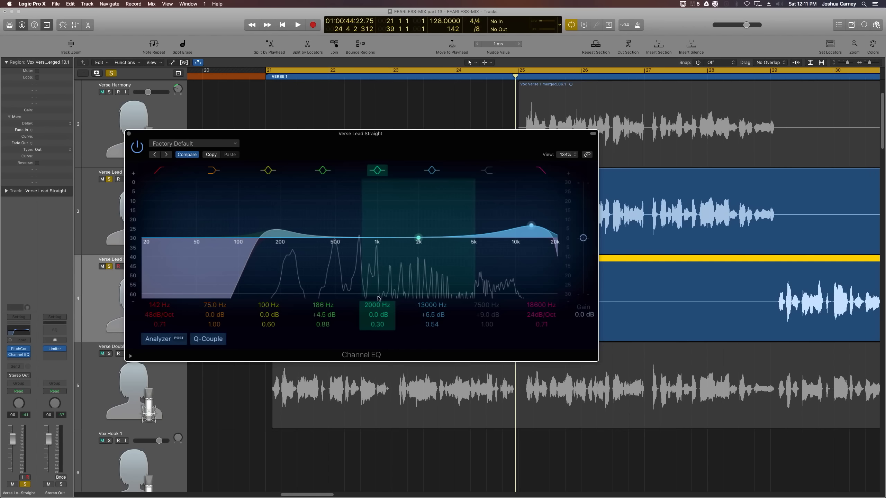
scroll(372, 315, up, 8)
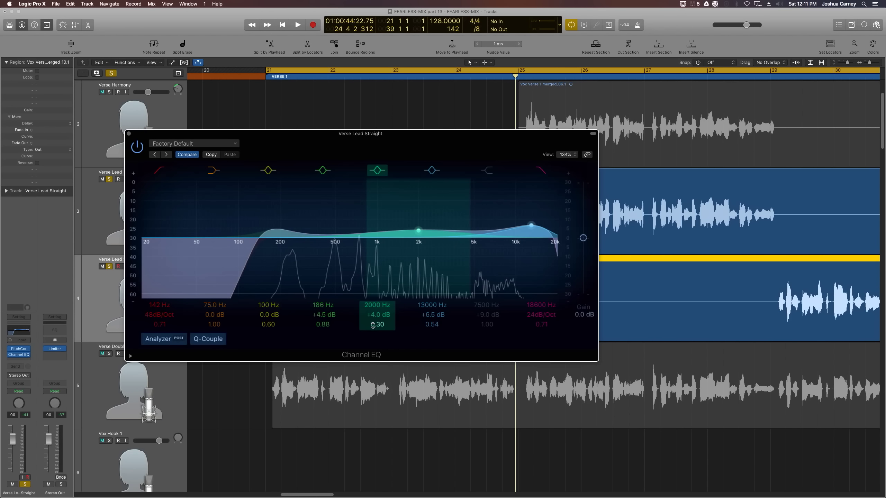
scroll(377, 324, up, 10)
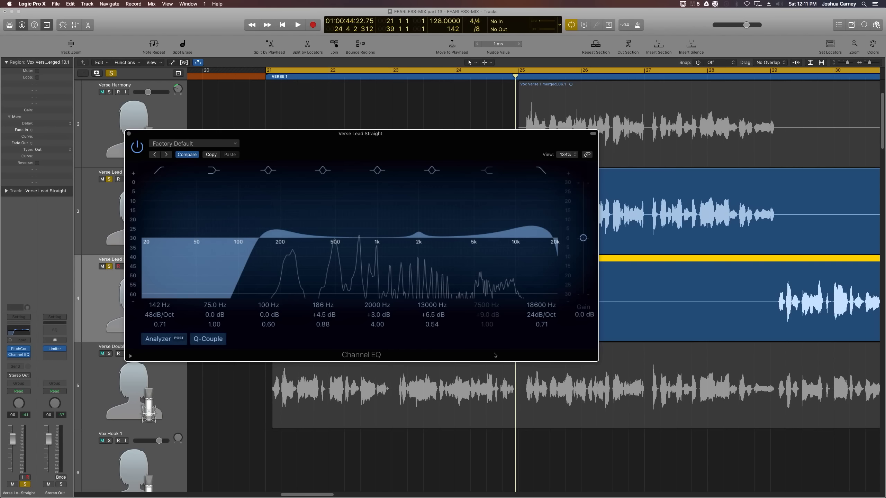
Play back the equalized vocal and raise the 13000 Hz band's gain to +7.5 dB.
key(space)
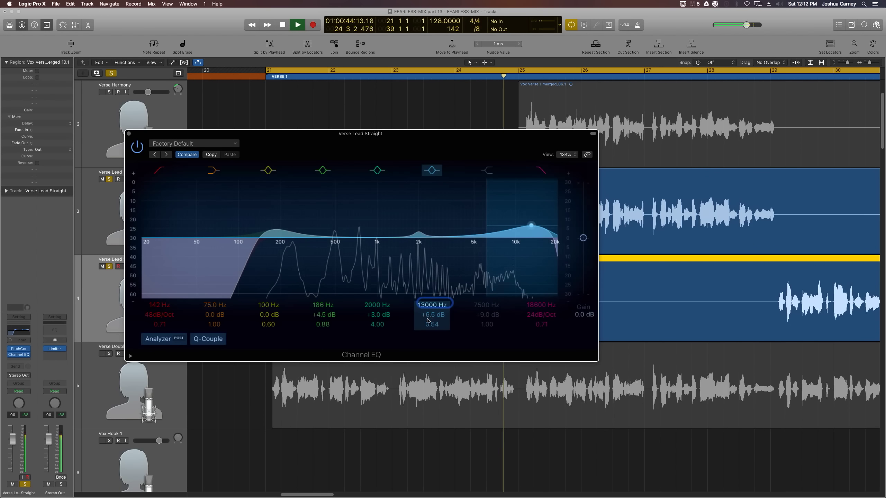
key(space)
double_click(431, 305)
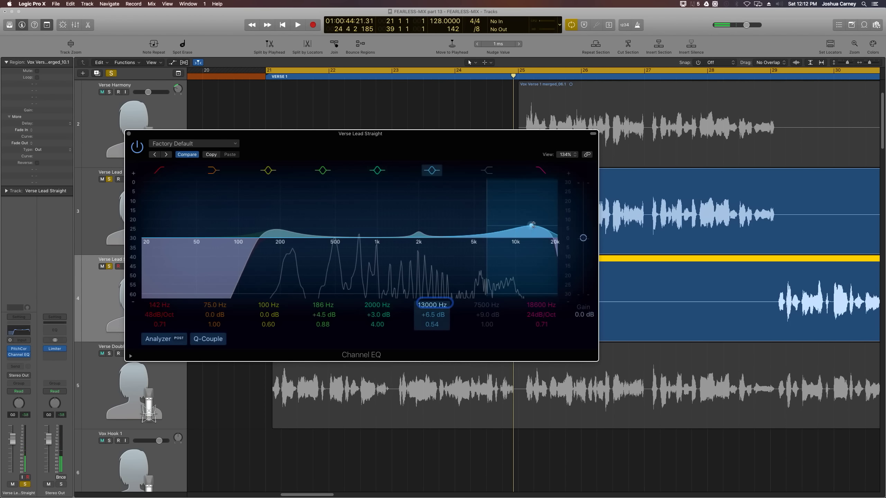
mouse_move(533, 225)
mouse_down()
mouse_move(508, 225)
mouse_move(533, 224)
mouse_up()
key(space)
key(space)
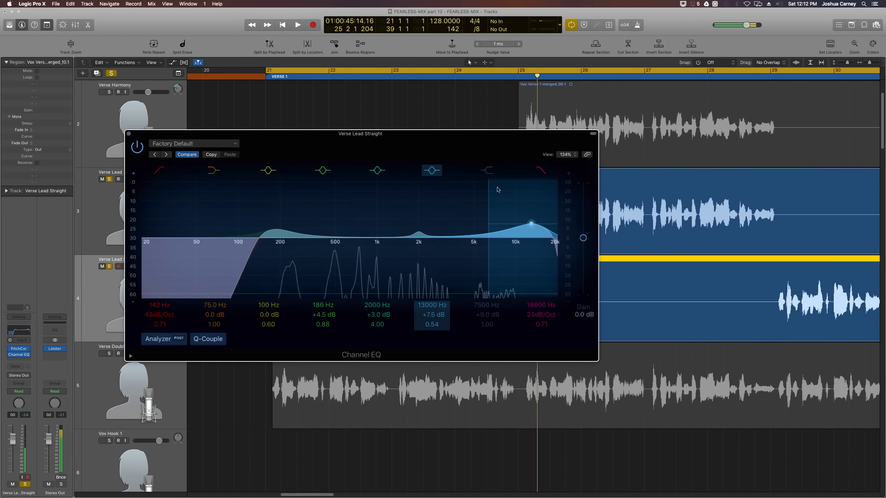
Close the EQ window, show the mixer below the tracks, and enlarge it to reveal the channel insert slots.
click(129, 134)
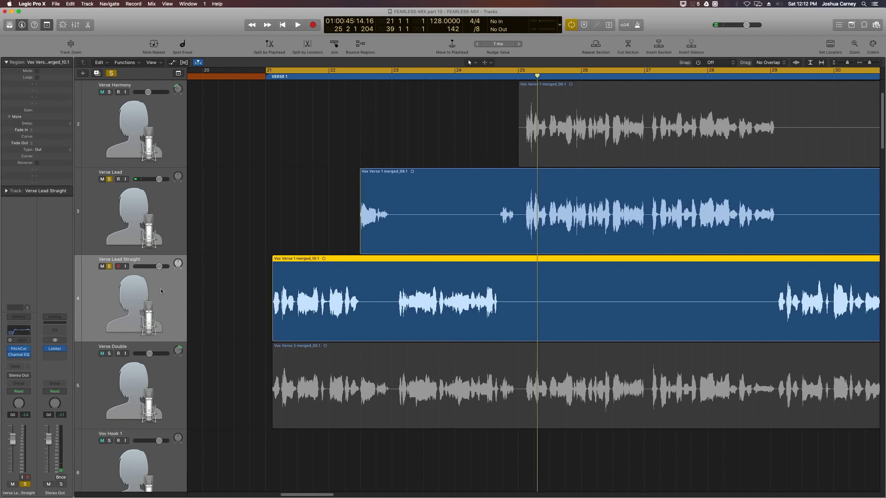
key(x)
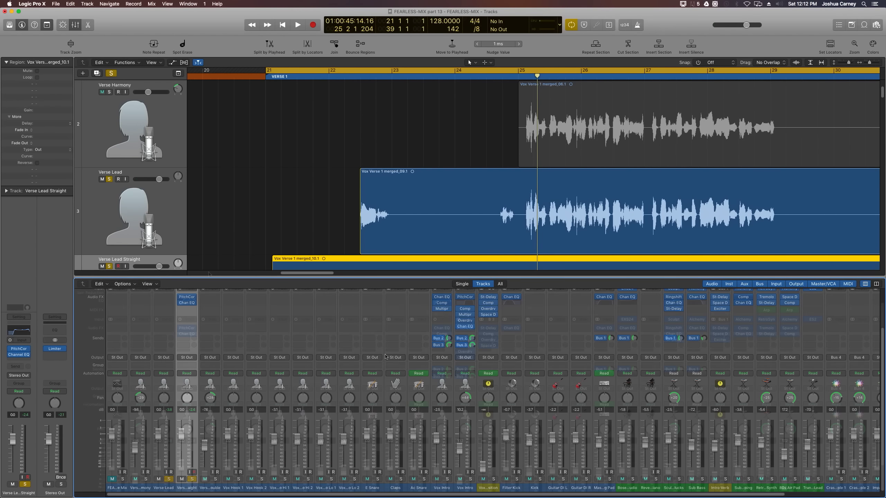
drag(208, 278, 195, 232)
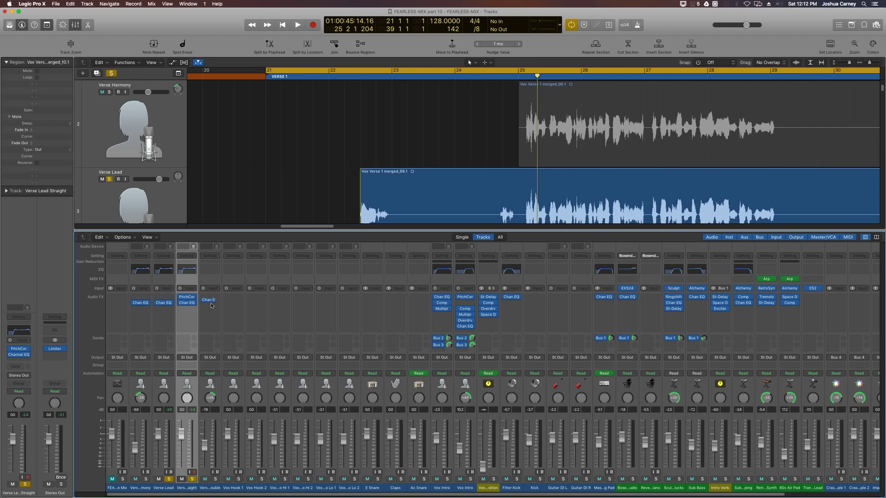
Solo Verse Harmony in place of the lead vocals, move the playhead to bar 25, and set the cycle range to the harmony region.
click(146, 479)
click(169, 480)
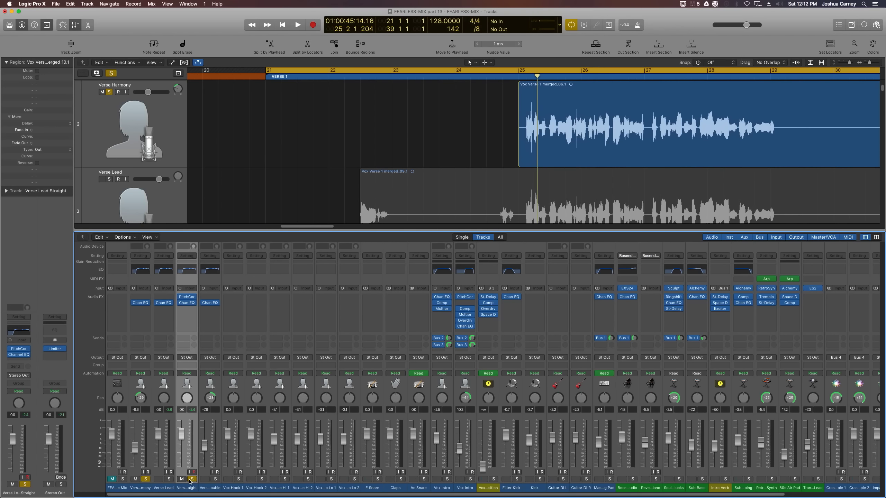
key(space)
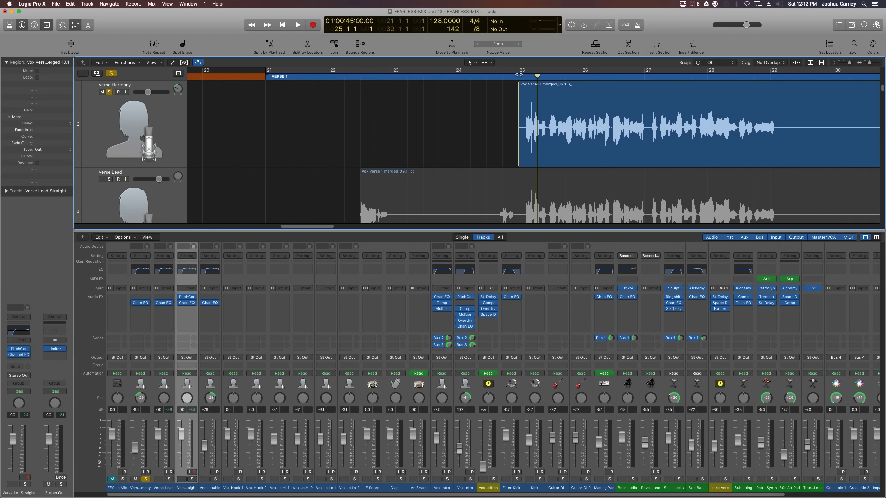
click(520, 96)
click(555, 118)
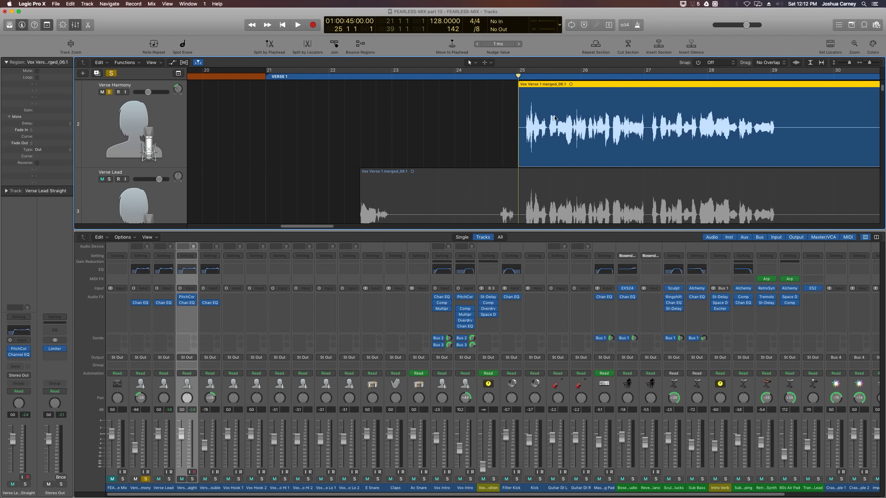
key(super+u)
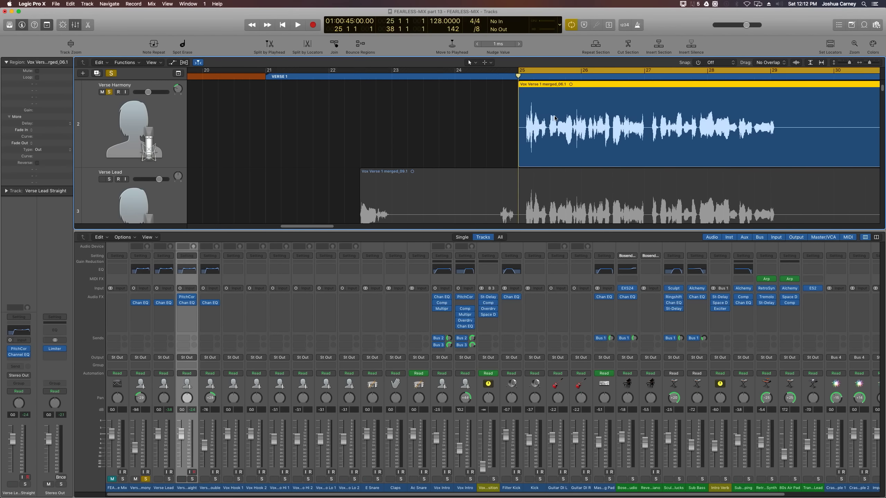
In Verse Harmony's Channel EQ, set the high cut to 7700 Hz and the 186 Hz gain to +2.5 dB, and disable the 2000 Hz band while auditioning.
click(143, 303)
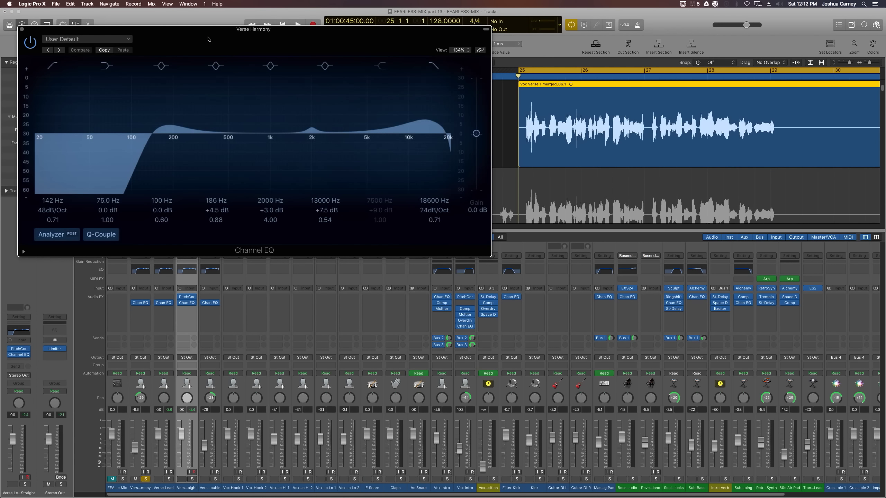
drag(206, 37, 207, 55)
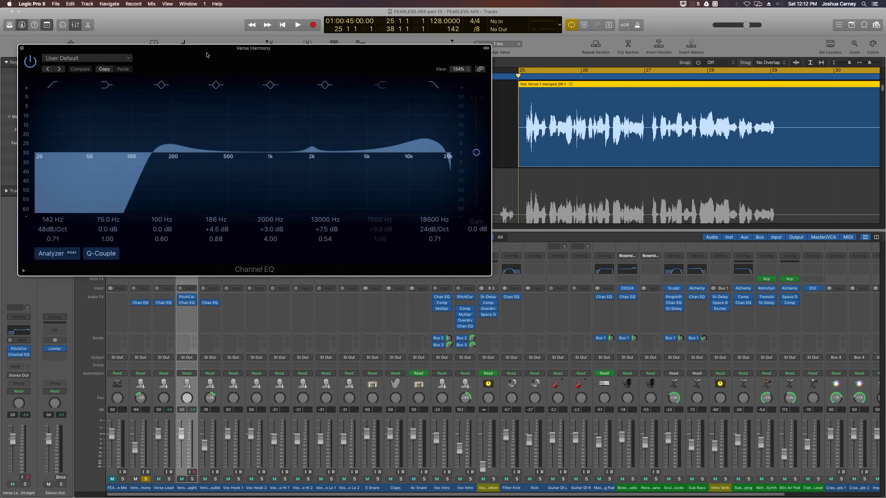
key(space)
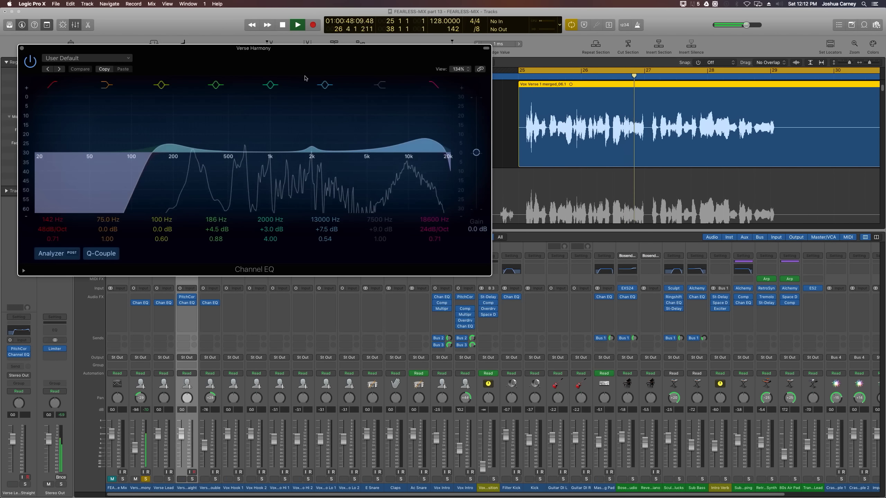
key(space)
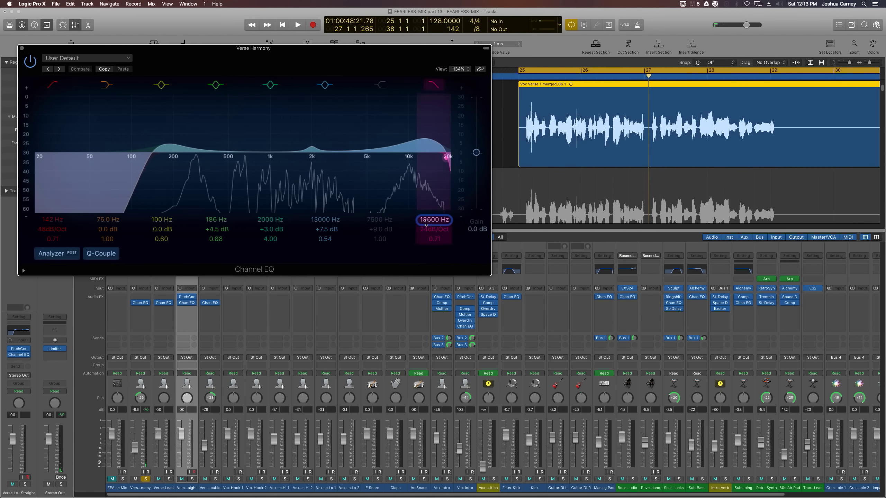
drag(427, 220, 427, 232)
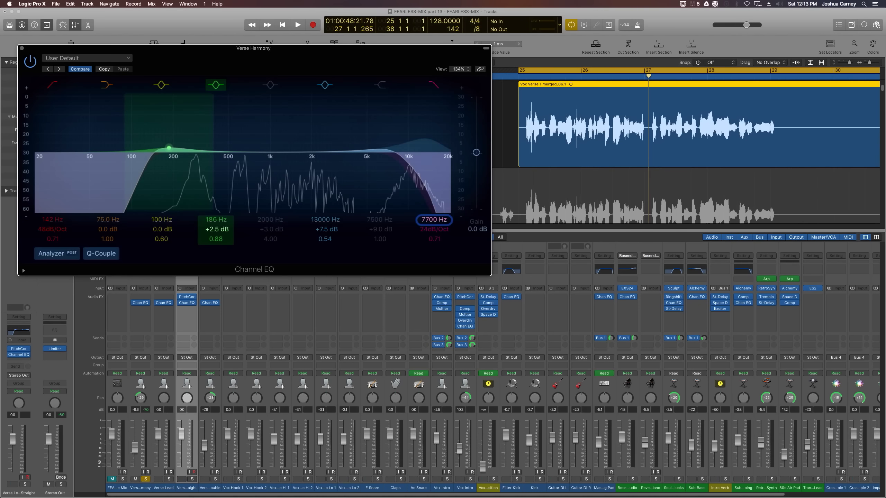
key(space)
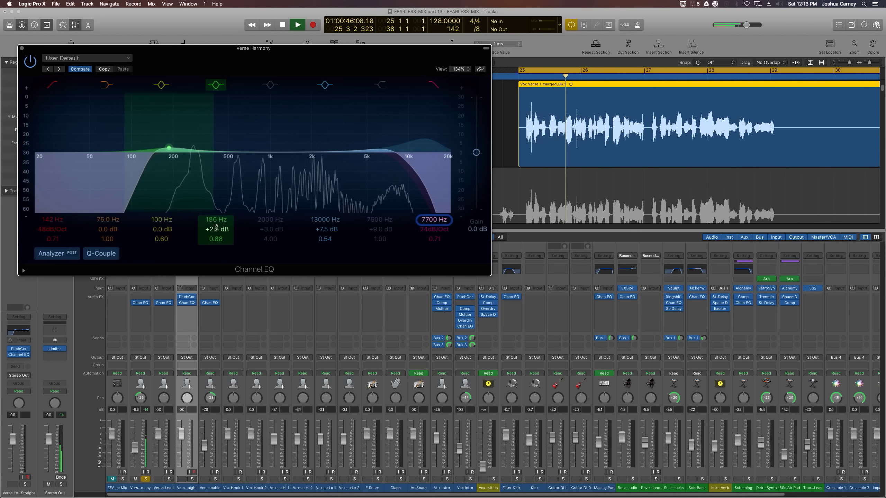
Solo Verse Lead with the harmony, set its EQ's high bell to 12800 Hz at +6.0 dB and overall gain to -2.5 dB, and play back.
click(169, 481)
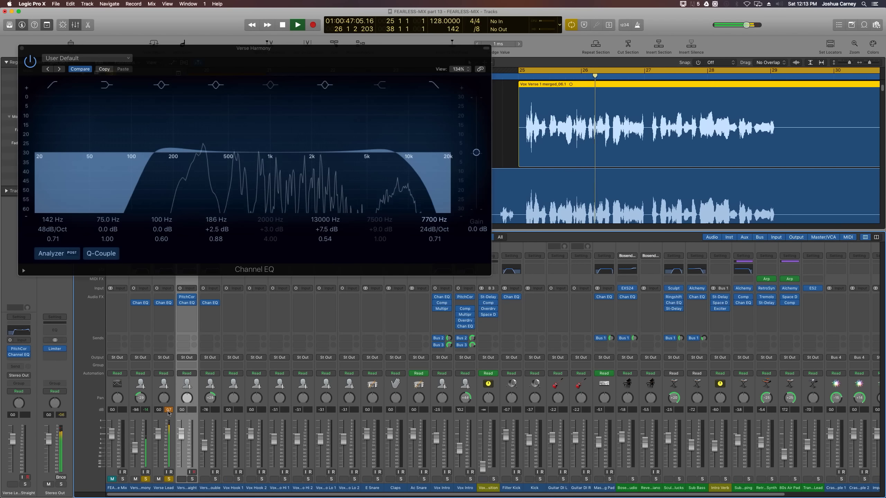
key(space)
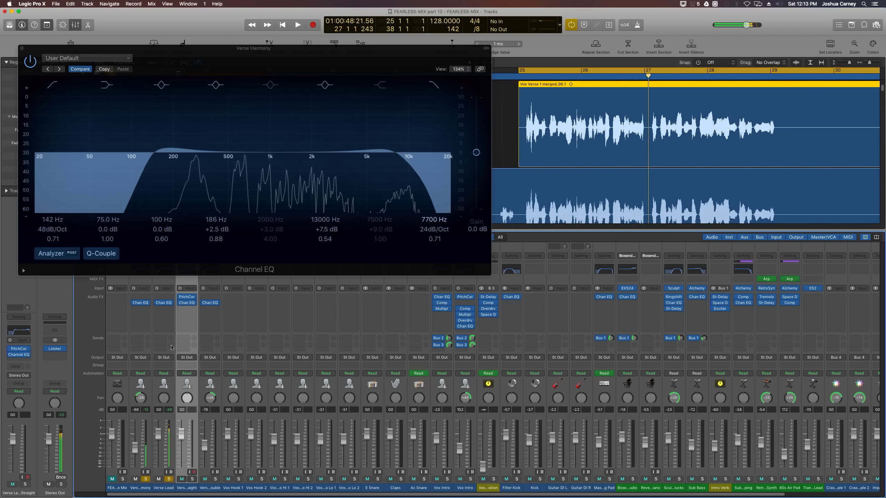
click(163, 303)
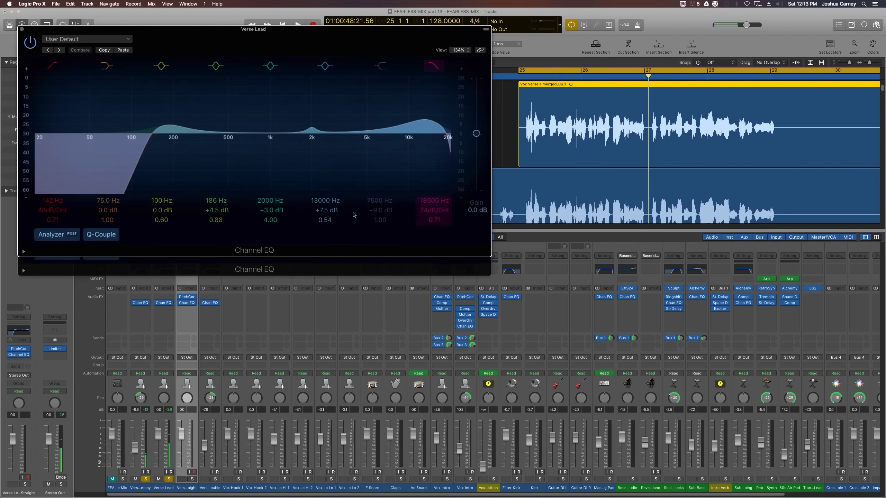
drag(424, 119, 425, 121)
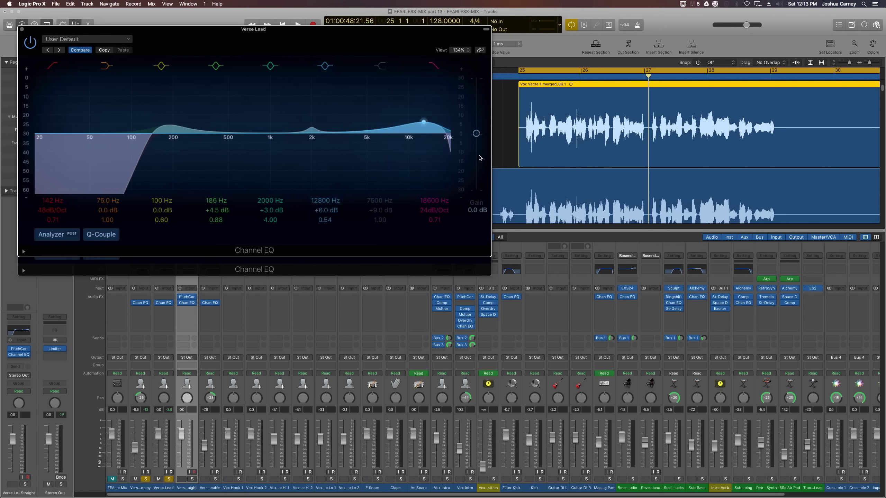
drag(477, 136, 479, 142)
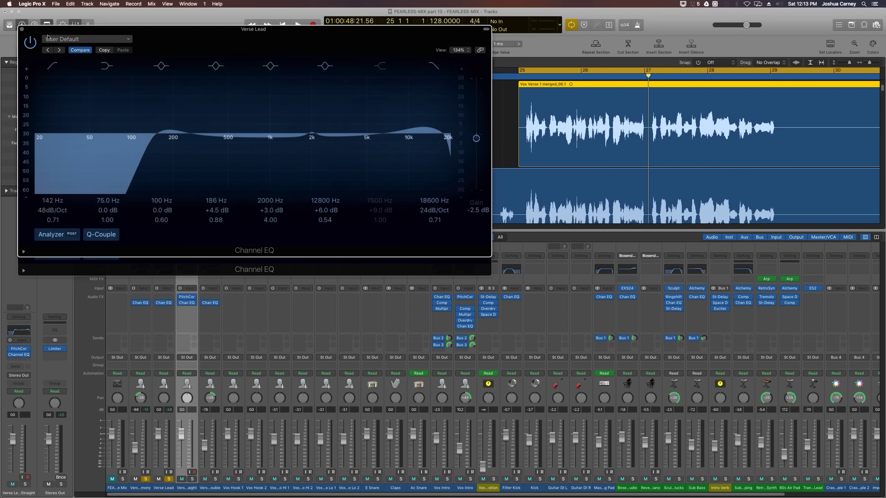
click(21, 29)
key(space)
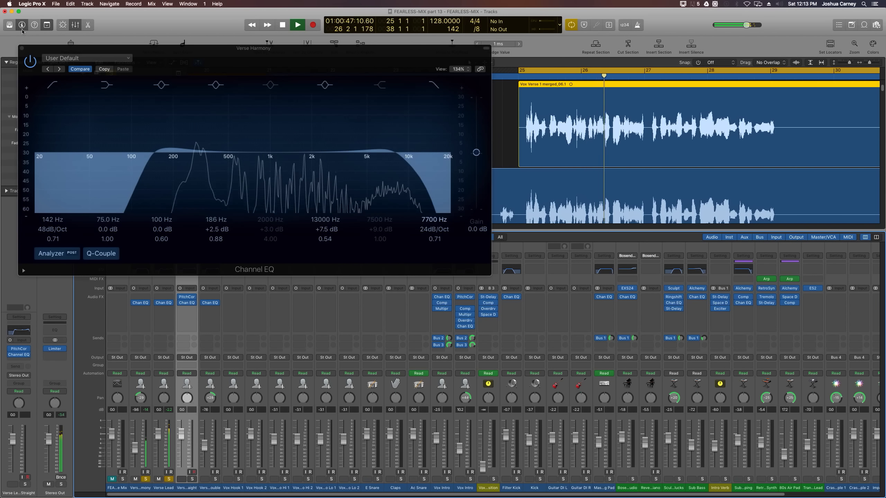
Turn on pre-fader metering for the mixer and play back the verse vocals.
click(151, 4)
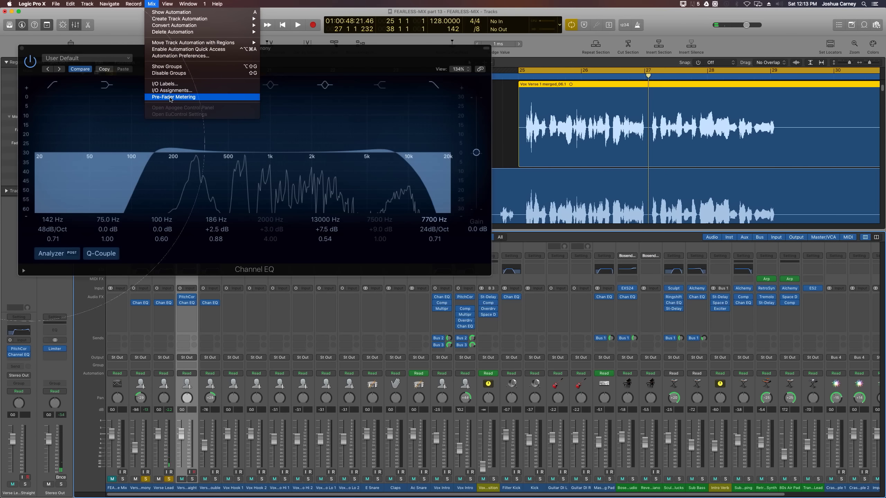
click(171, 98)
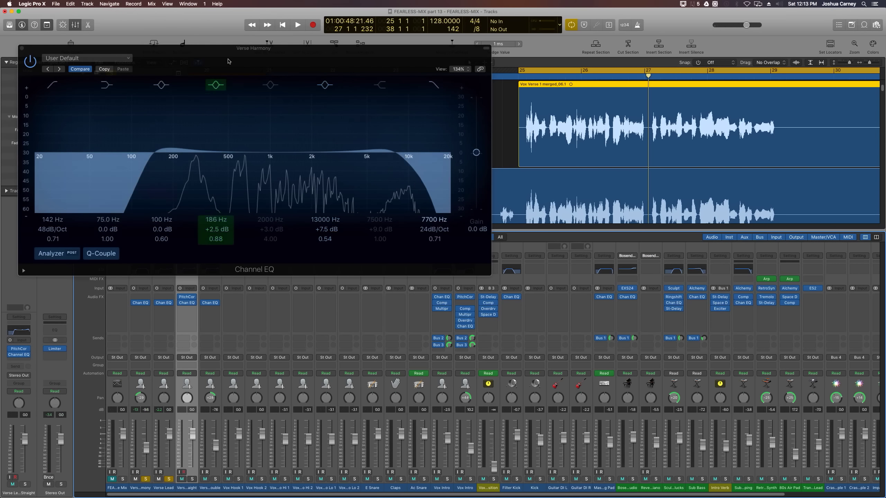
key(space)
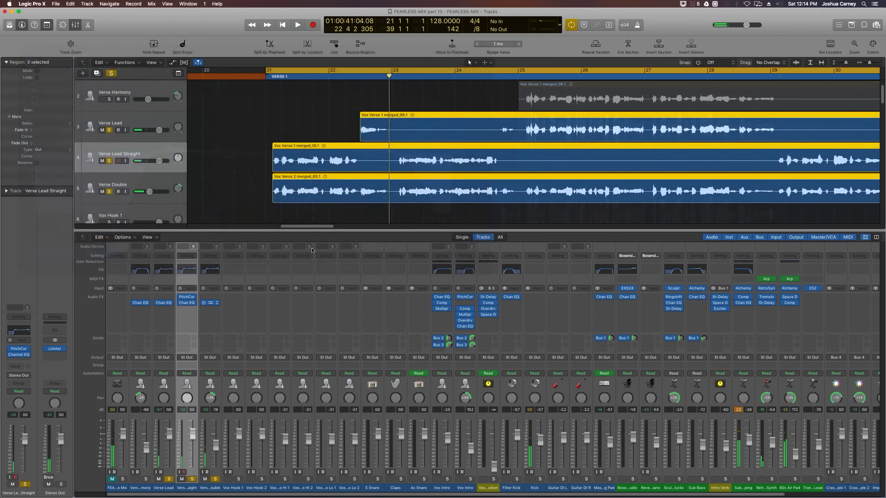
In Verse Double's Channel EQ, lower the high cut to 7900 Hz and disable the 2000 Hz band, then close it and play back.
click(210, 303)
drag(431, 200, 431, 220)
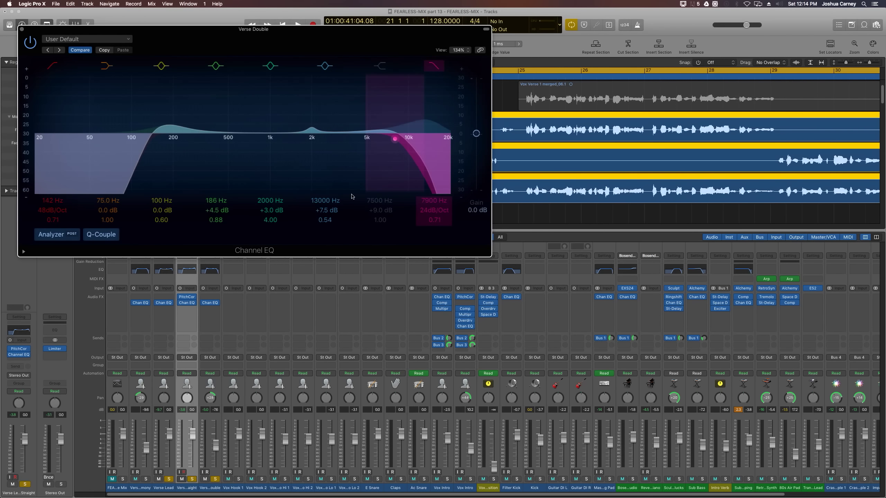
click(262, 70)
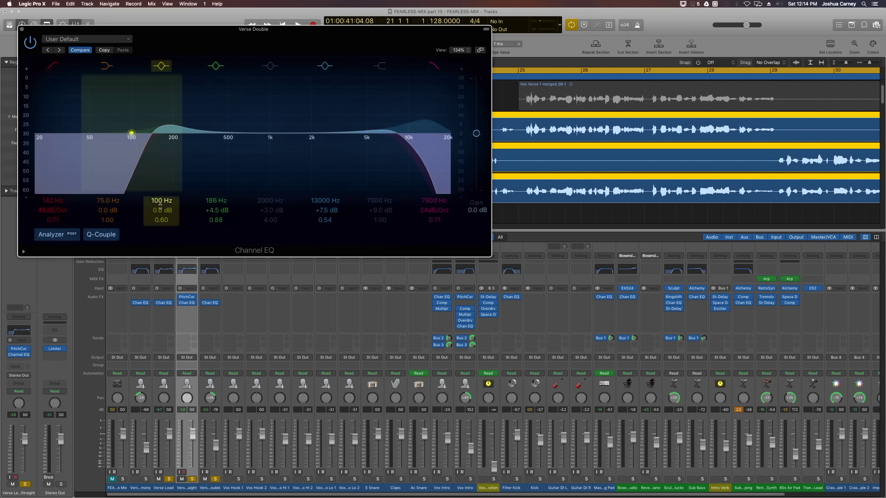
click(21, 29)
key(space)
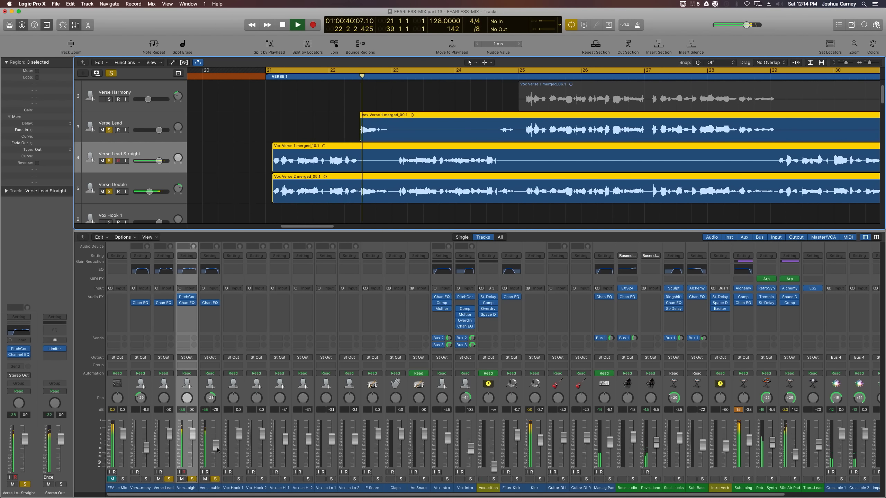
Lower the Verse Double fader, add Verse Harmony to the soloed tracks, and play back the verse vocals together.
click(225, 458)
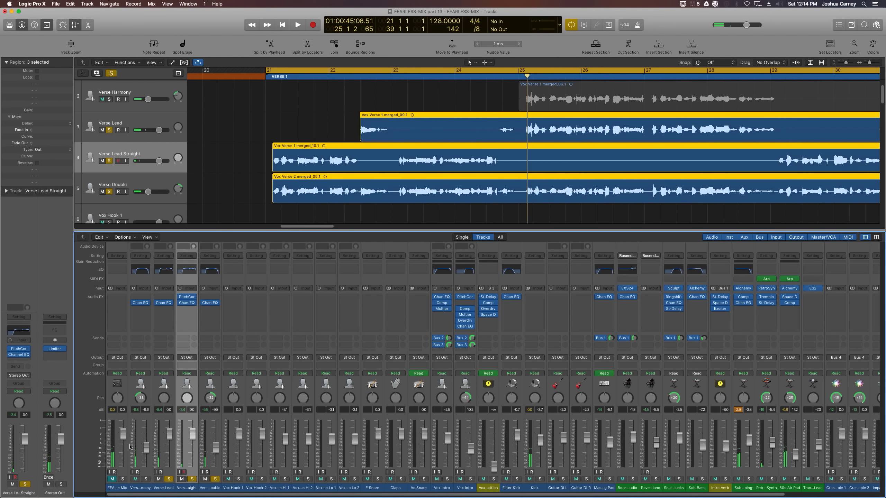
click(147, 480)
key(space)
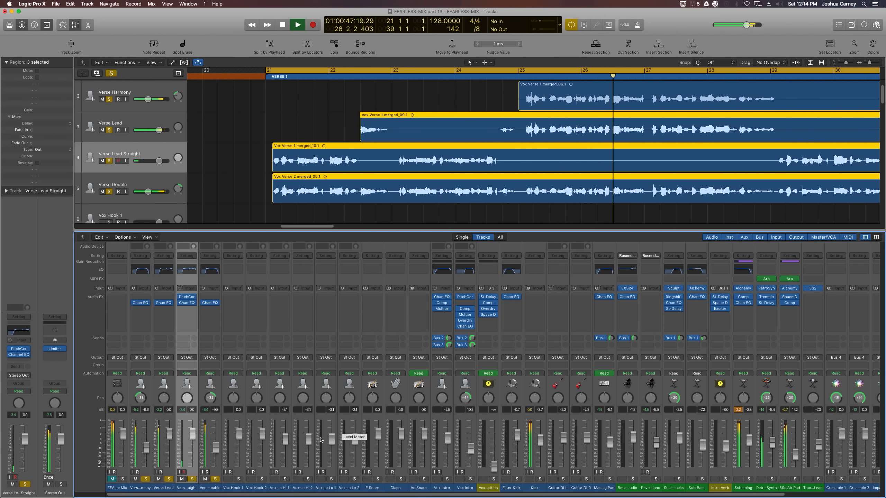
Zoom out the timeline to show the full verse and fine-tune the Verse Double volume during playback.
click(299, 127)
key(super+Left)
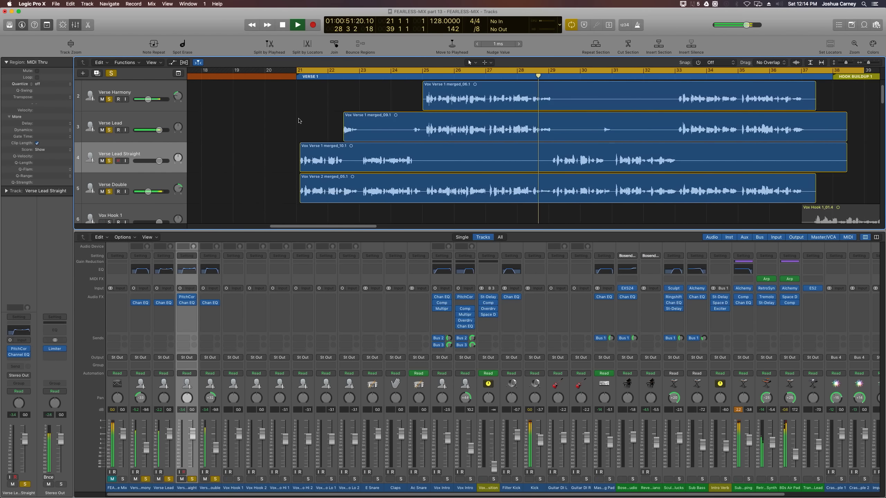
key(super+Left)
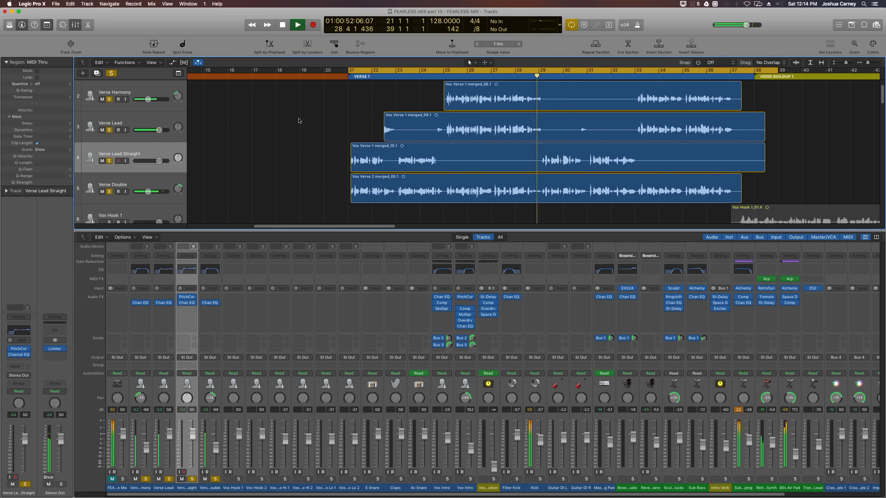
click(215, 448)
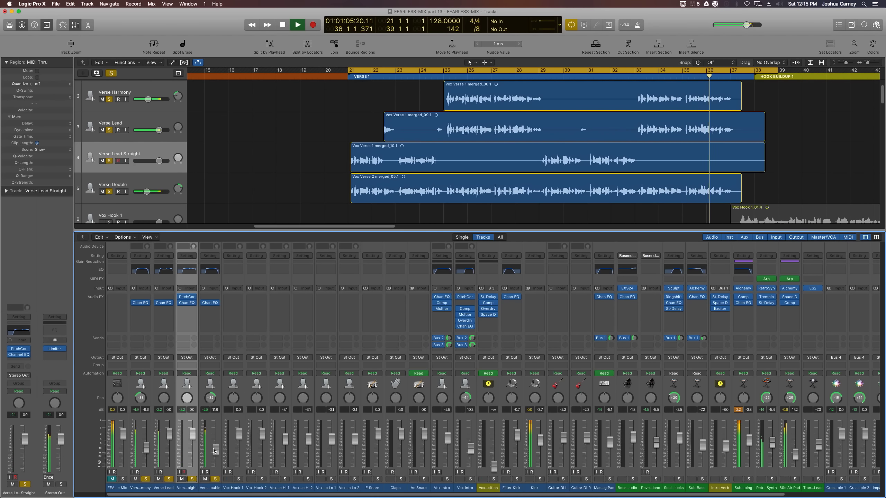
Insert a Compressor after the Channel EQ on Verse Lead and solo only that track.
click(164, 308)
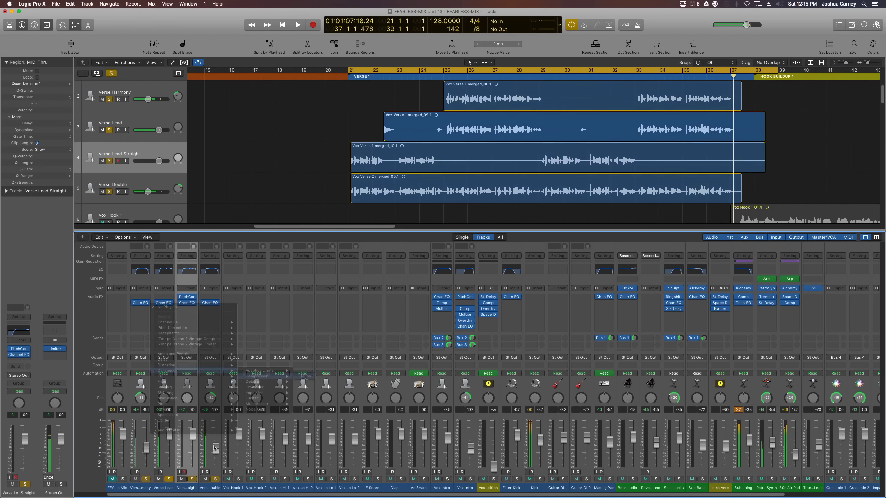
mouse_move(166, 371)
mouse_move(257, 376)
click(485, 130)
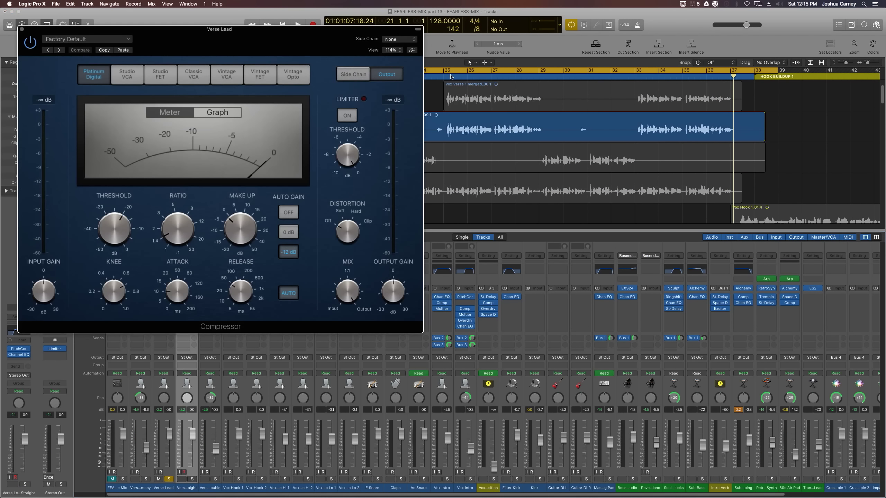
Place the playhead at bar 25 and set the cycle range to about bars 25 to 29.
key(Return)
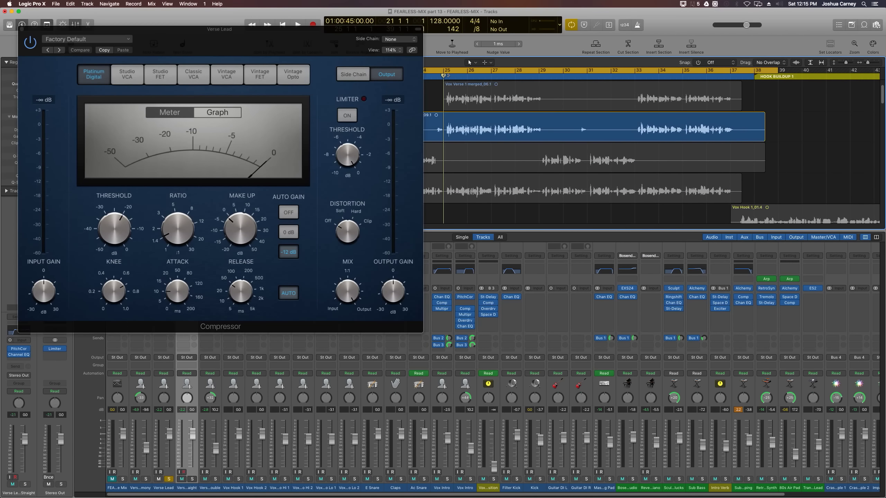
key(c)
drag(445, 68, 543, 70)
Switch Verse Lead's Compressor to the Vintage Opto model and show its graph display.
drag(299, 30, 297, 42)
click(293, 85)
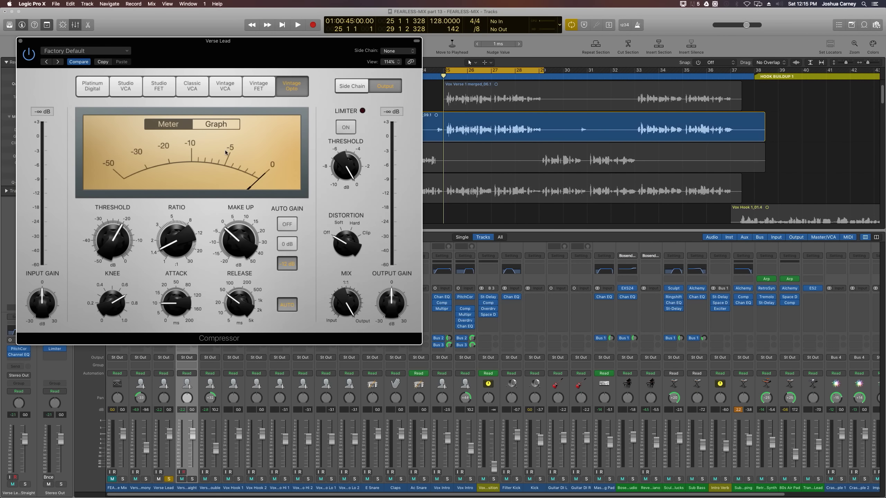
click(219, 126)
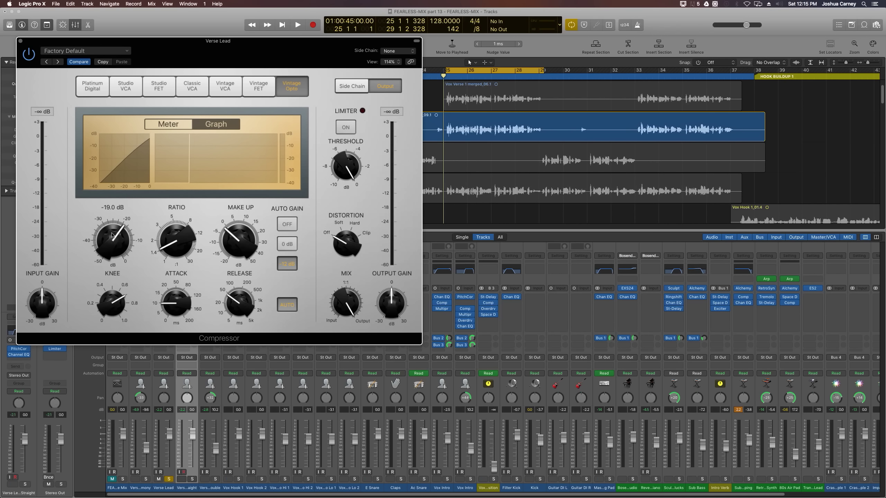
Raise the compressor's ratio, set the knee to 1.0 and attack to 14.0 ms, turn auto gain off, and play back the vocal.
drag(179, 250, 178, 215)
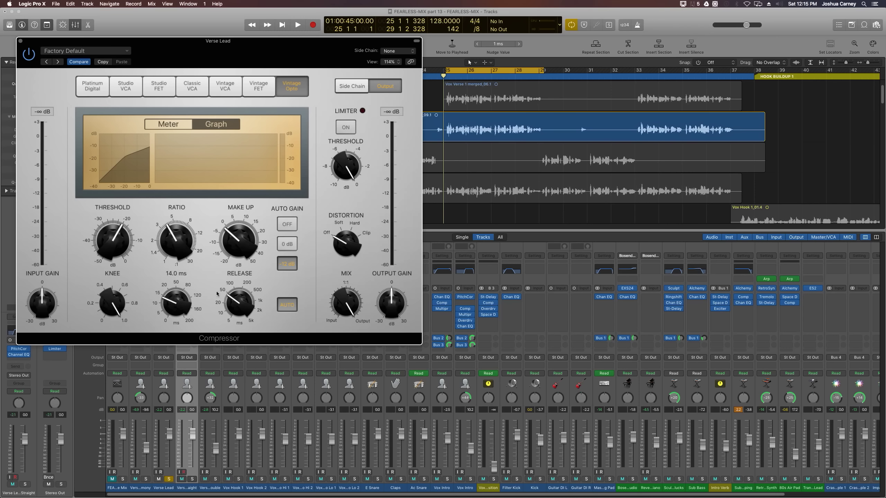
click(280, 223)
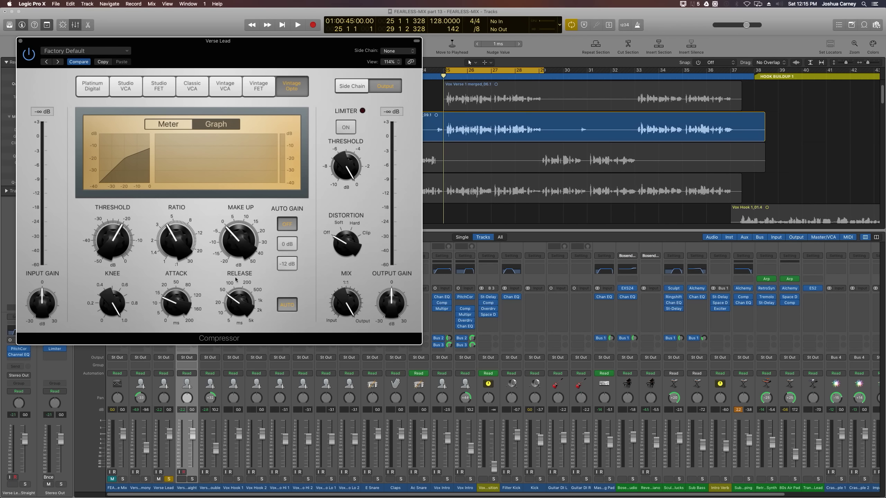
key(space)
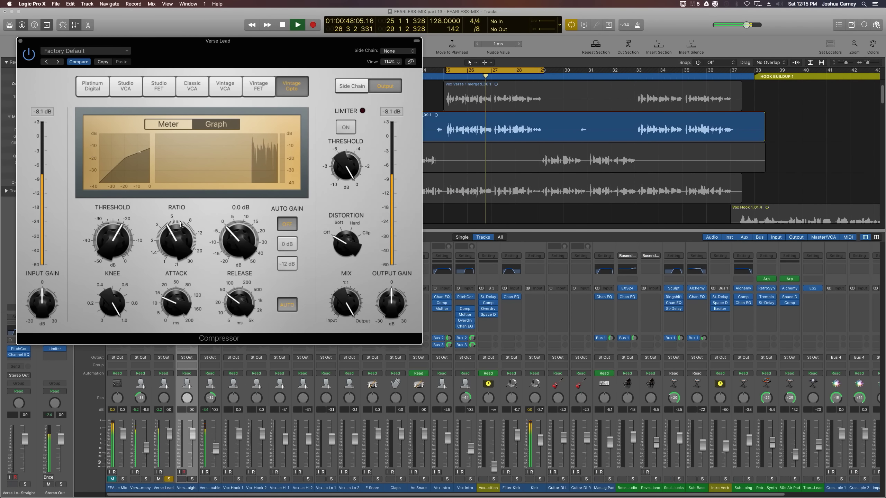
Switch the compressor's display to the meter and set its input gain to +4.5 dB while auditioning the looped vocal.
click(167, 126)
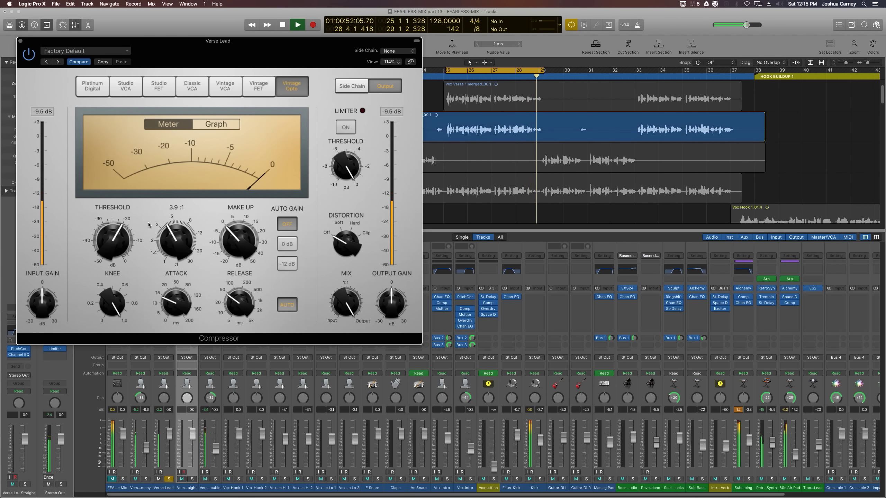
key(space)
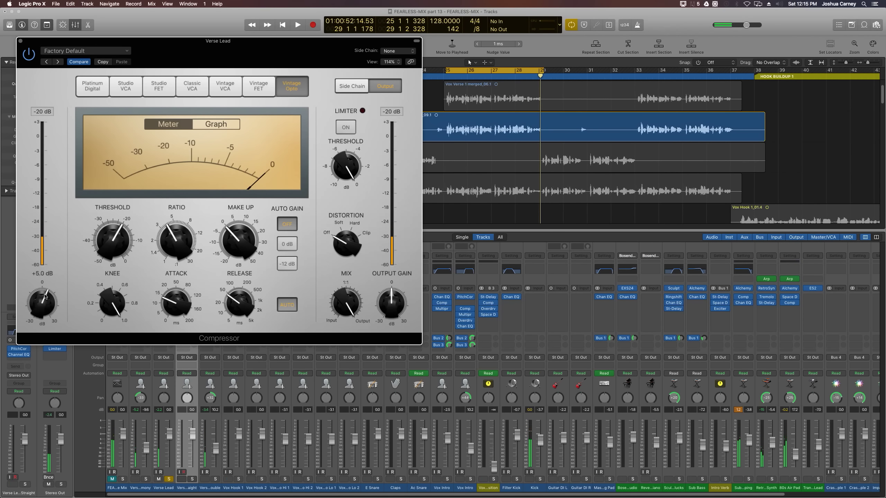
key(space)
drag(45, 295, 45, 300)
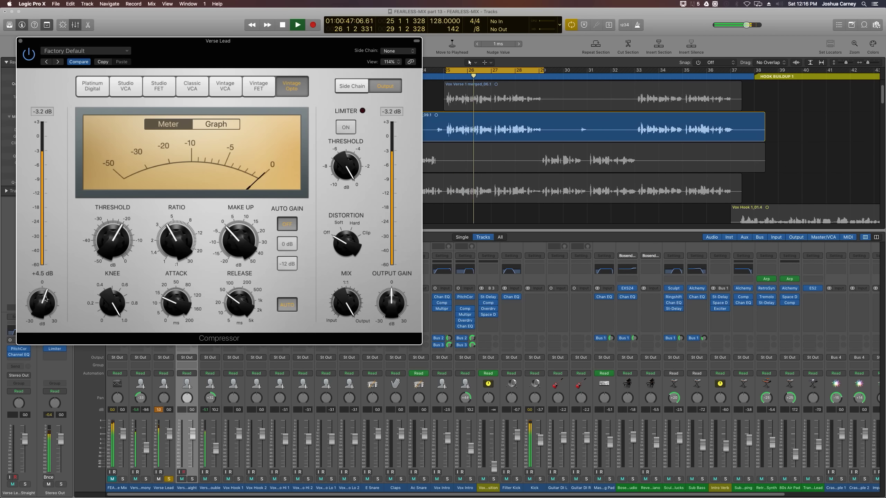
key(space)
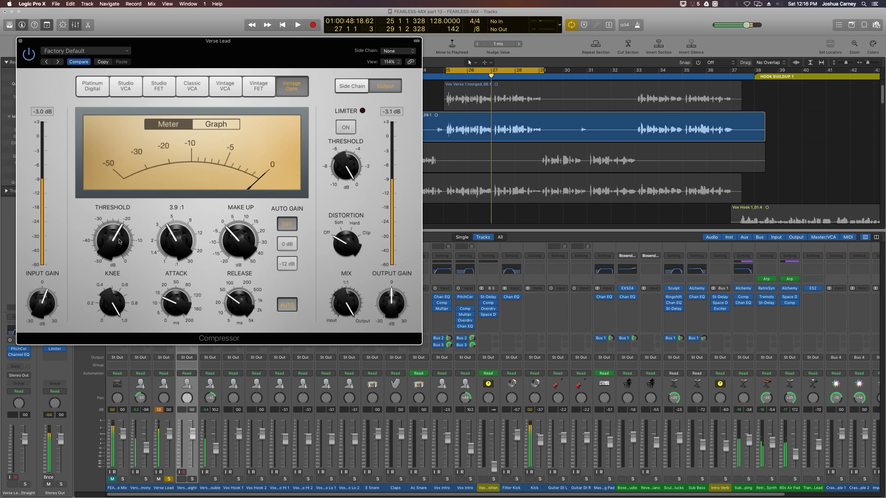
Lower the compressor's threshold and make-up gain, raise its ratio slightly, and set the release to 91.0 ms during playback.
drag(120, 242, 178, 240)
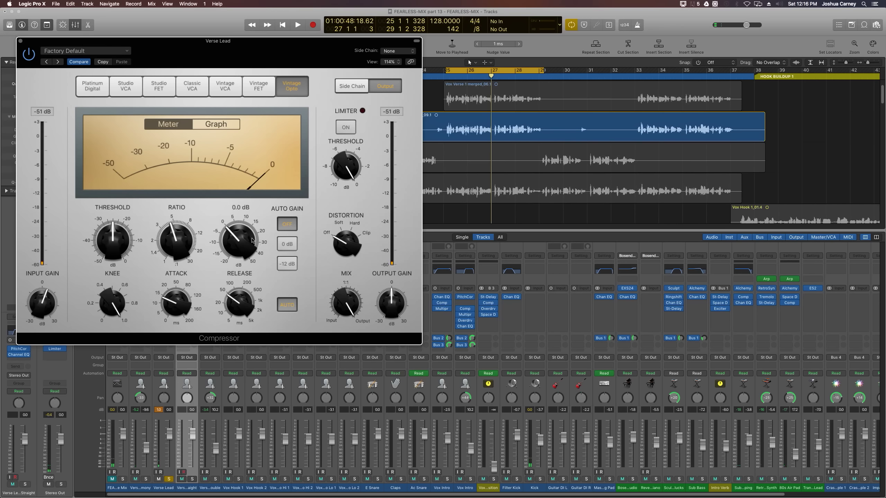
key(space)
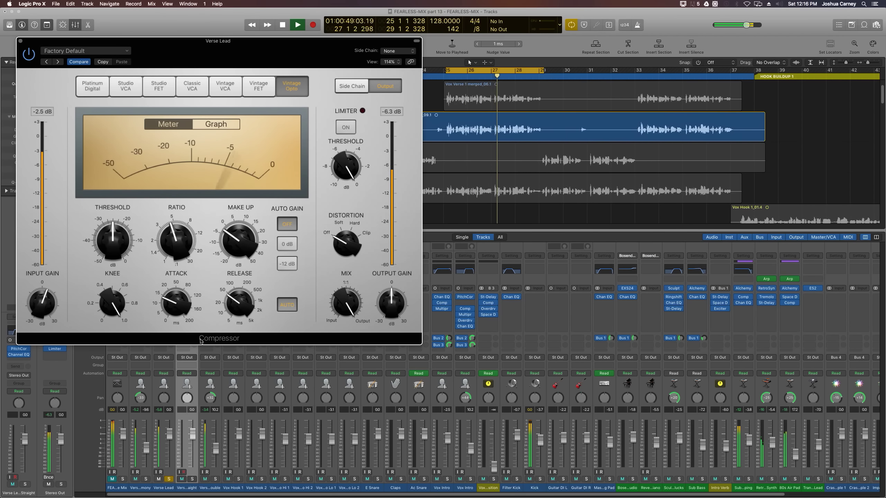
mouse_move(236, 312)
drag(235, 313, 237, 304)
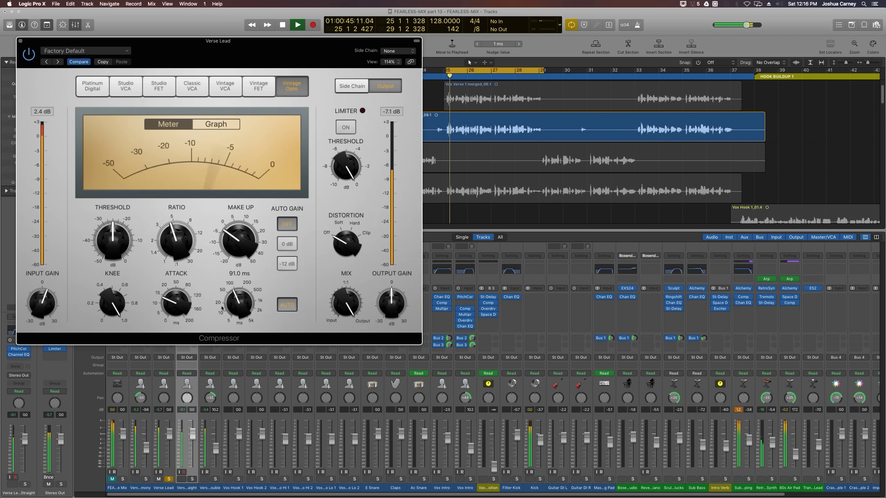
Lengthen the compressor's attack beyond 18 ms and lower its threshold to about -30 dB while the vocal plays.
mouse_move(176, 301)
mouse_down()
mouse_move(182, 288)
mouse_move(171, 311)
mouse_move(181, 293)
mouse_up()
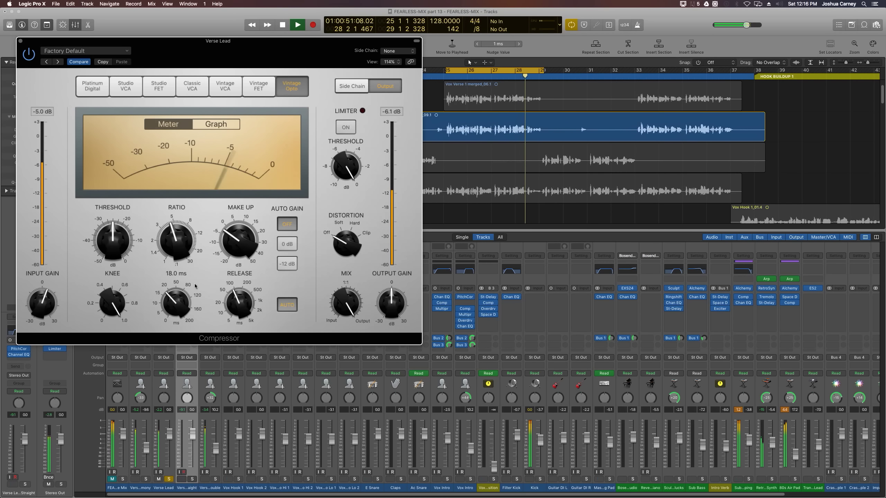
drag(177, 310, 184, 300)
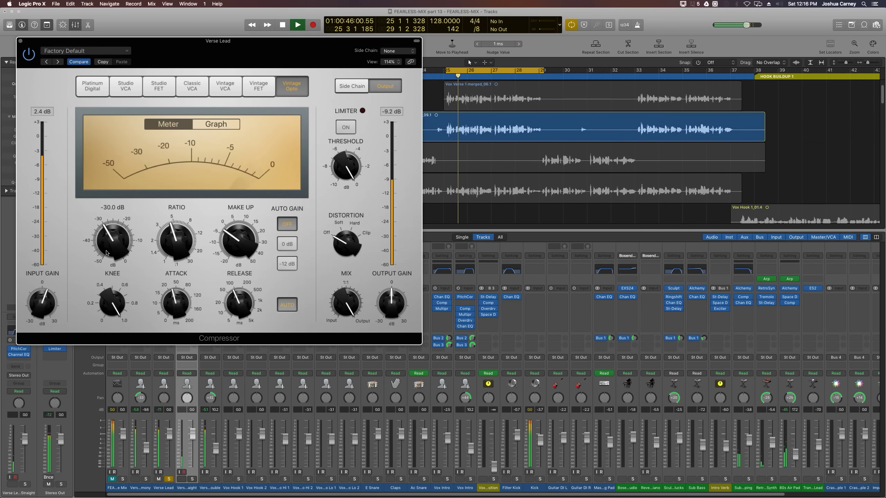
drag(106, 253, 107, 248)
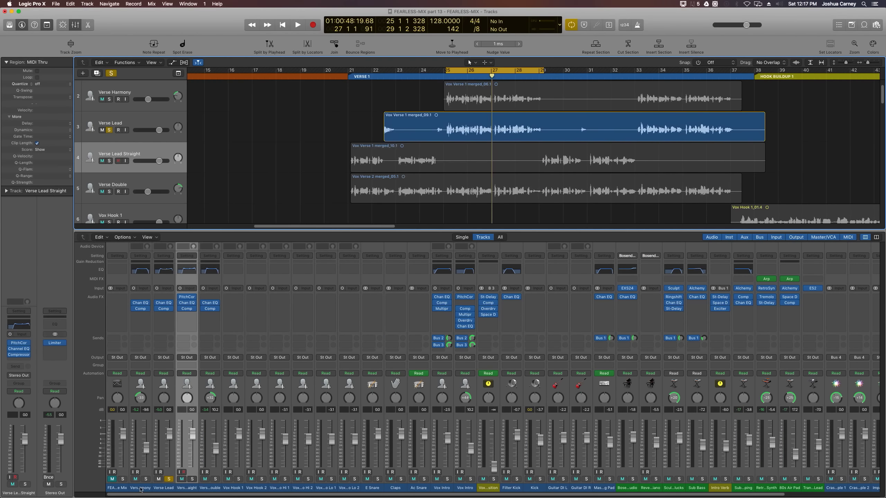
Clear the solo on Verse Lead, select all regions, and turn off the cycle range.
click(170, 481)
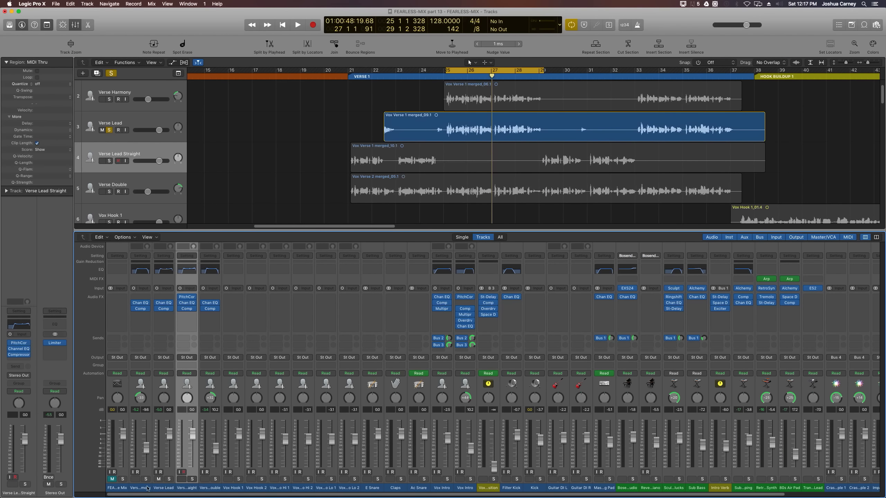
key(super+a)
key(ctrl+alt+super+s)
click(460, 77)
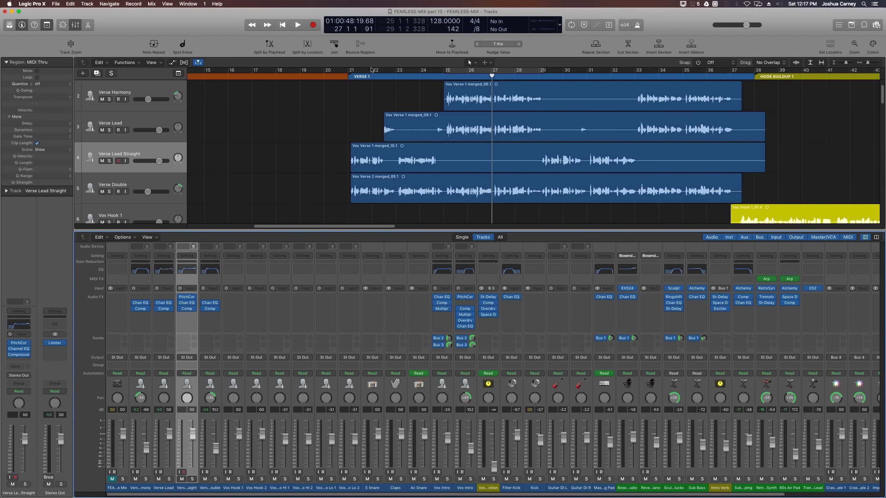
Play the mix from the start of Verse 1 at bar 21, and return the playhead there.
click(349, 73)
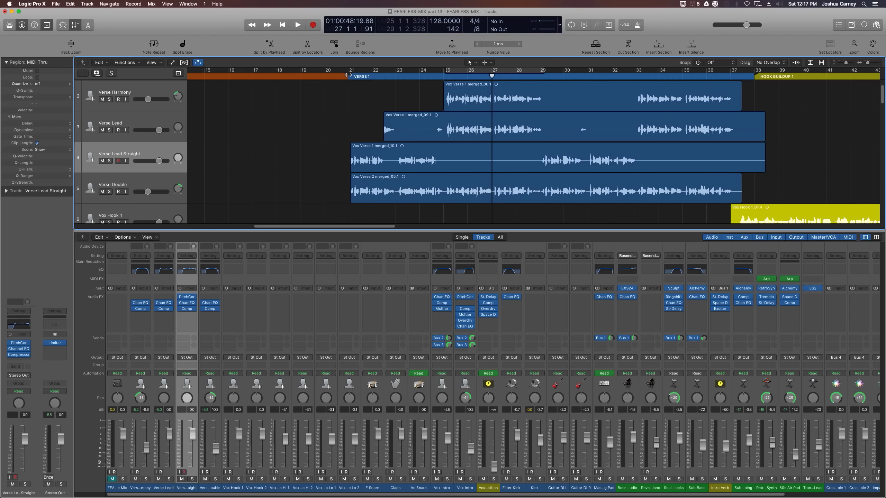
click(341, 74)
key(space)
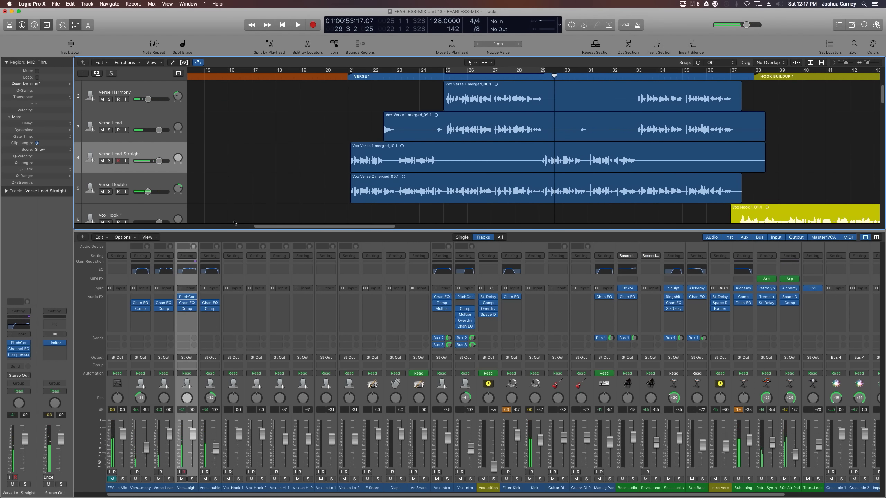
click(350, 77)
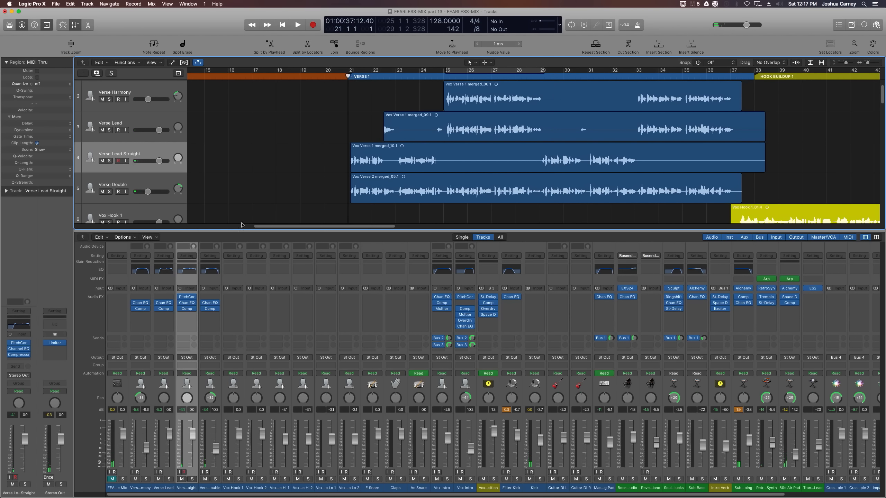
Insert a DeEsser after the Compressor on Verse Lead Straight and solo that track.
click(187, 316)
mouse_move(211, 379)
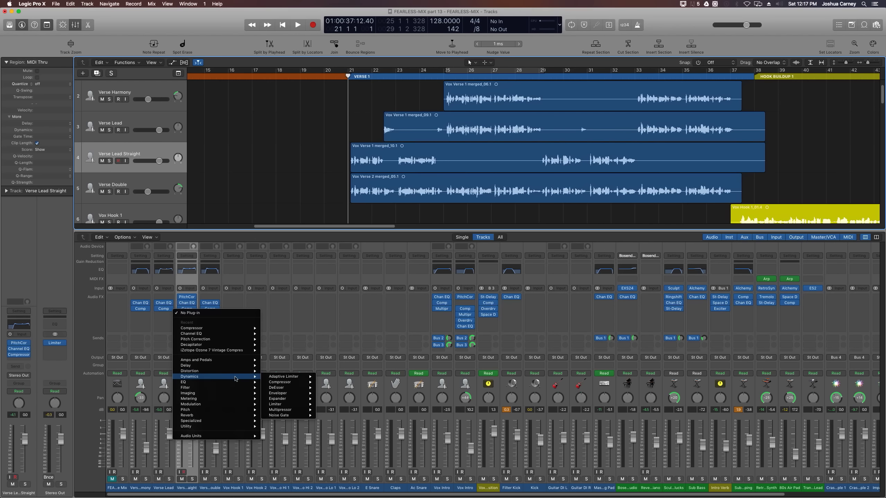
click(326, 388)
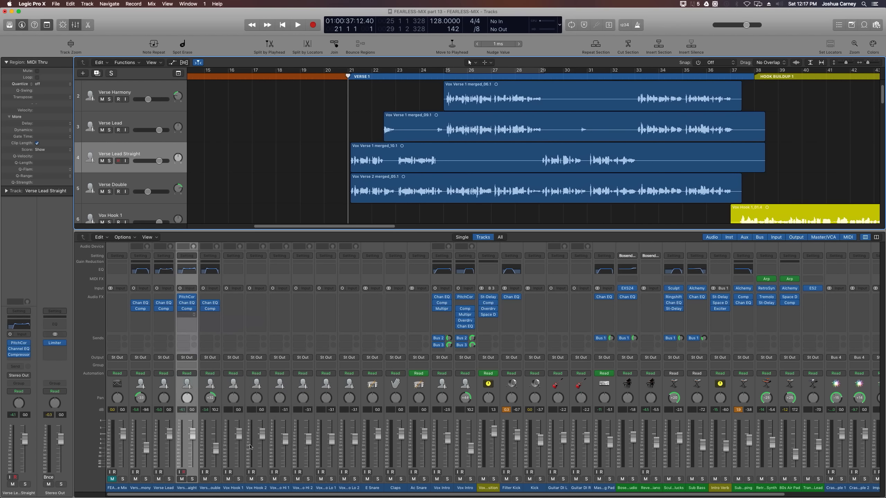
click(194, 480)
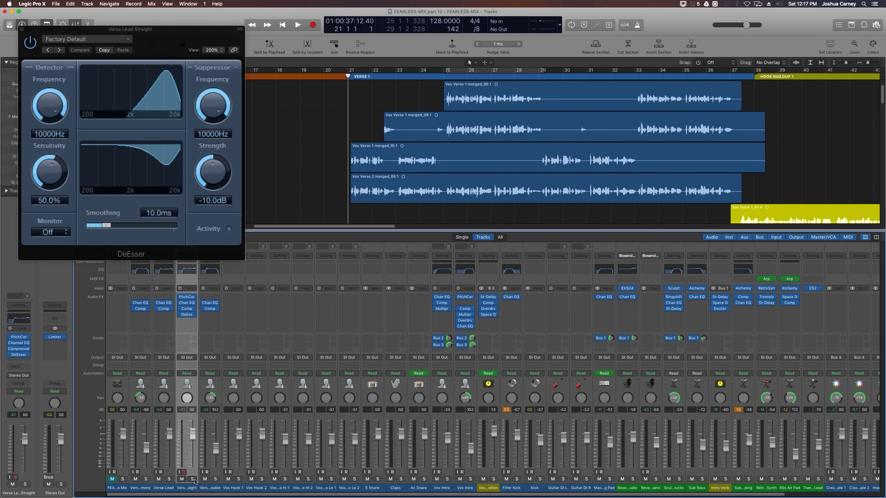
Load the Female Voice Strong DeEsser preset in Verse Lead Straight's DeEsser.
drag(168, 35, 190, 119)
click(128, 126)
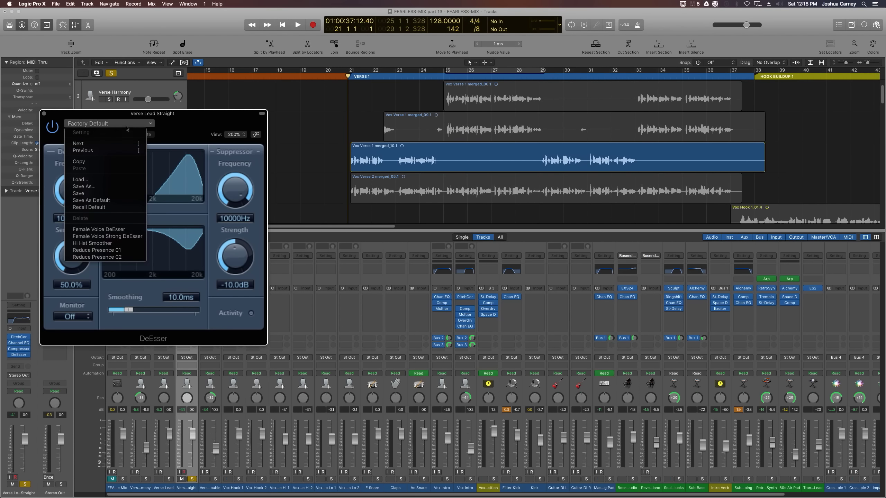
click(122, 236)
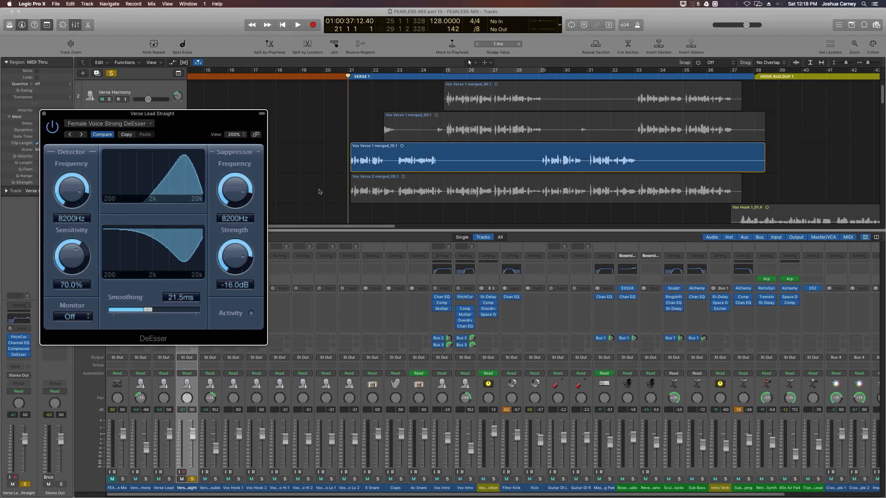
Audition the de-essed vocal, set strength to -9.0 dB and smoothing to 25.0 ms, and copy the DeEsser onto Verse Lead.
key(space)
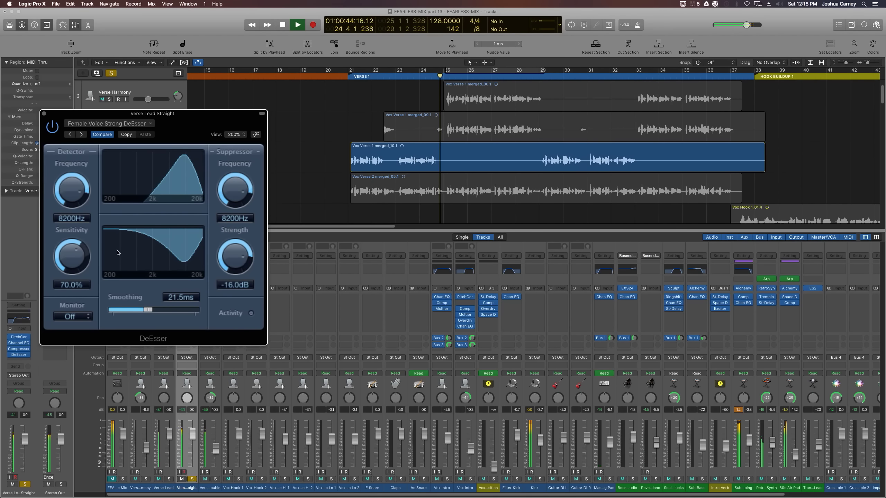
key(space)
drag(234, 252, 234, 272)
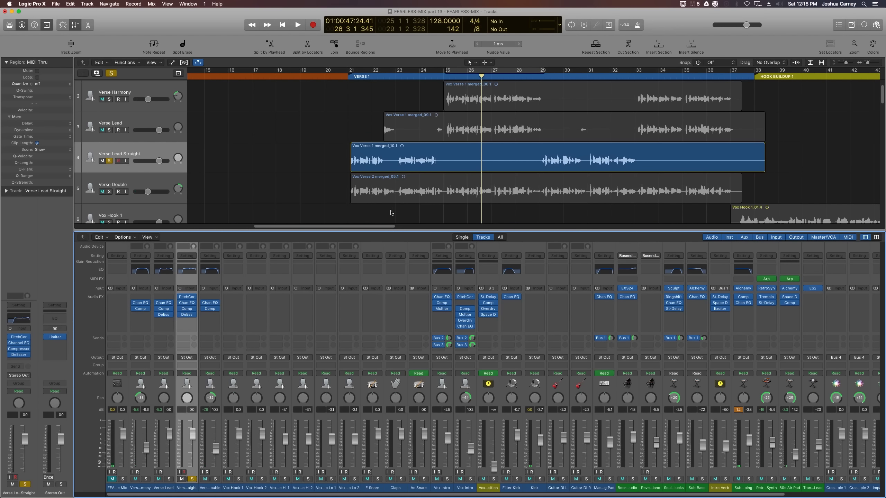
Solo Verse Lead together with Verse Lead Straight and play both from bar 21.
click(109, 131)
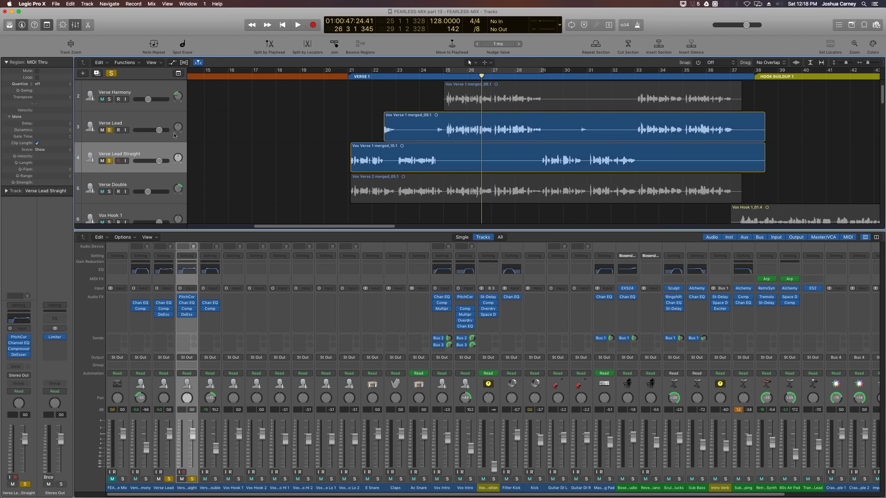
click(345, 76)
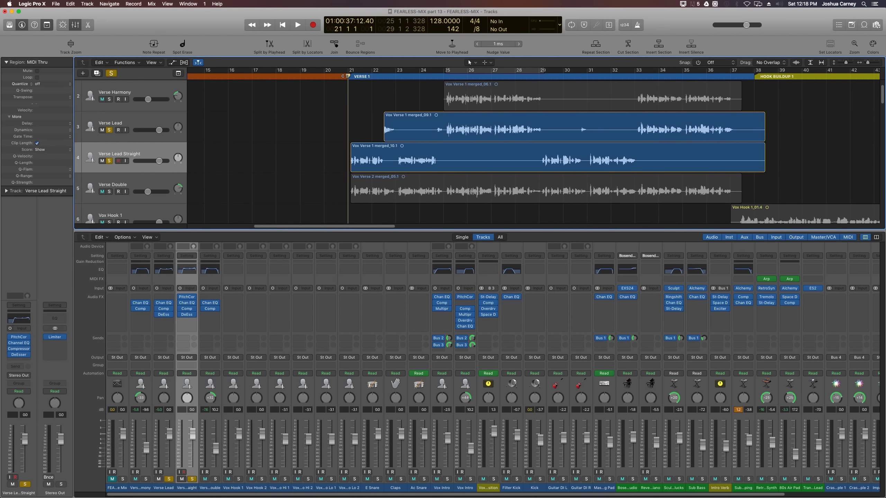
key(space)
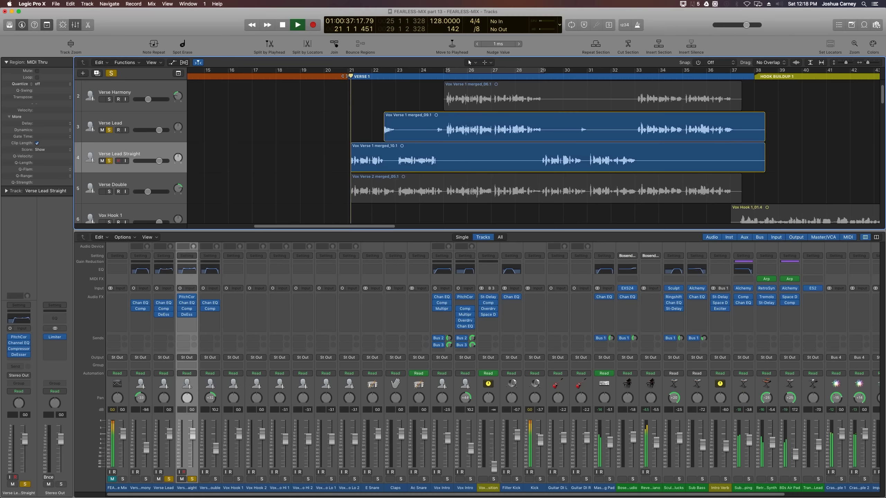
Reopen Verse Lead Straight's DeEsser, reduce its strength to -5.0 dB during the audition, and close it.
click(187, 315)
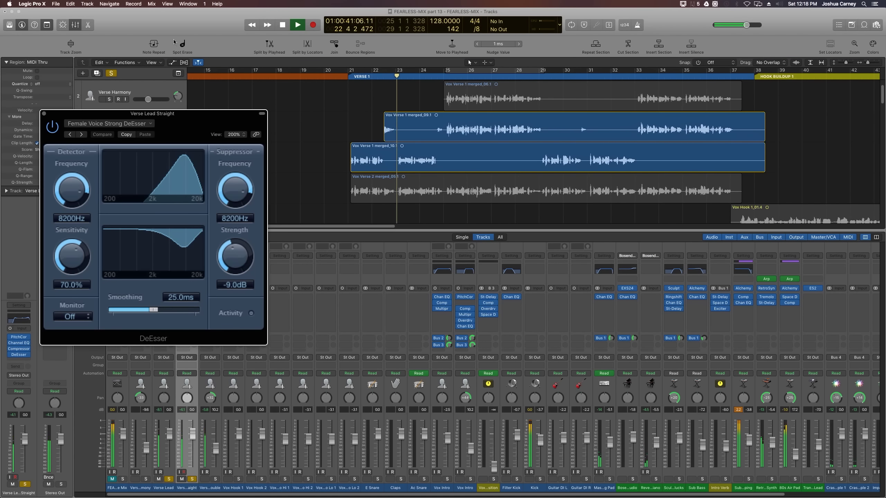
drag(181, 116, 357, 171)
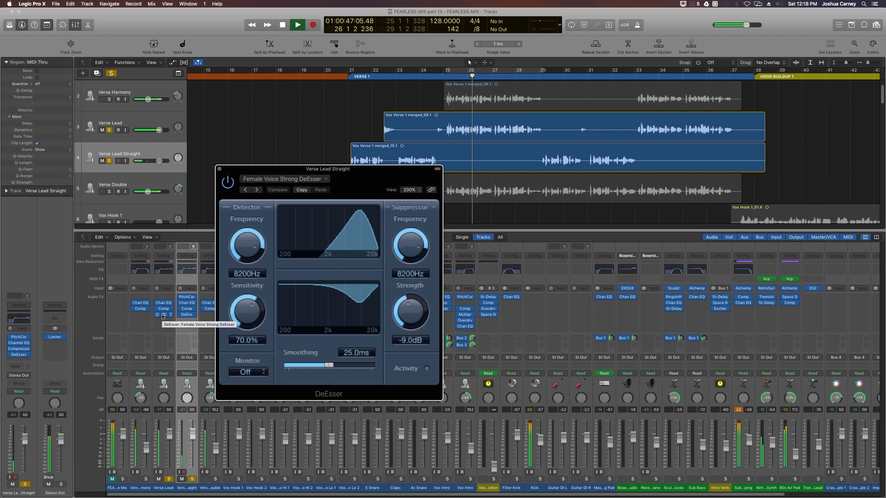
drag(418, 310, 418, 307)
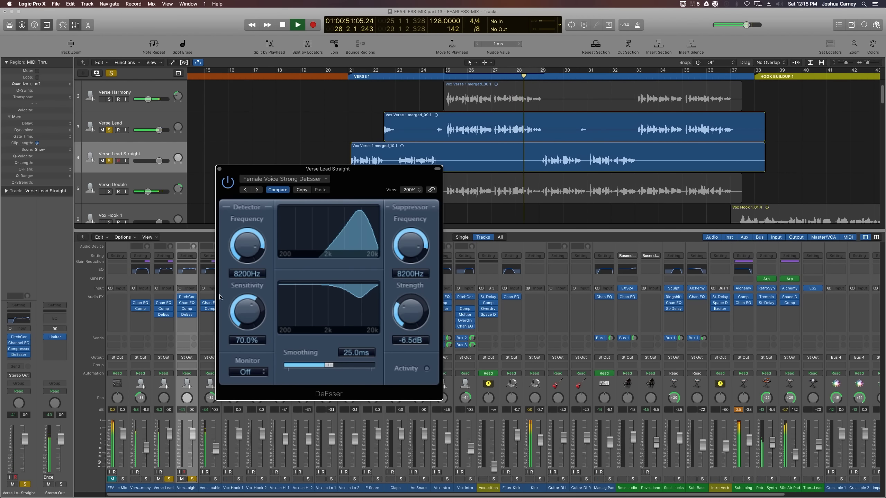
key(space)
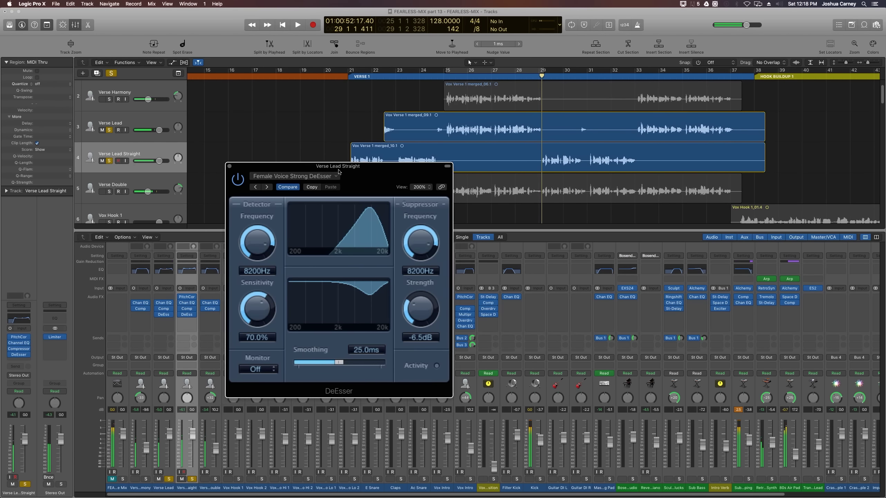
drag(300, 258, 361, 254)
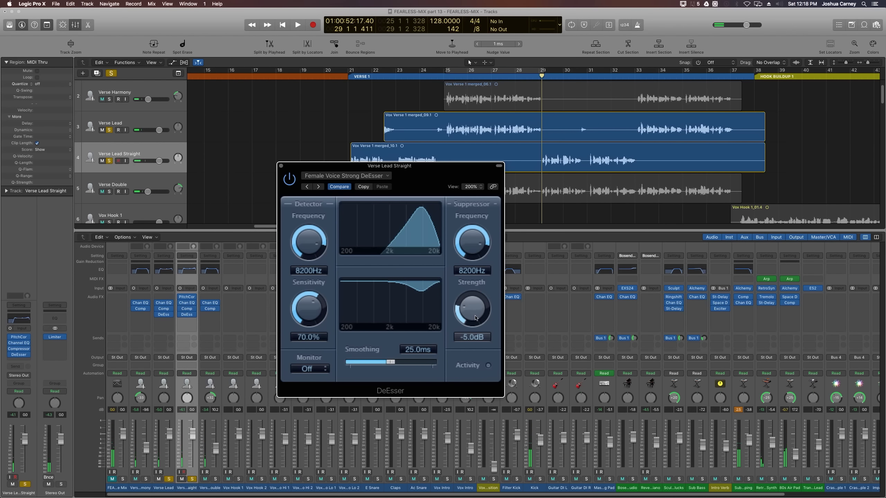
key(super+w)
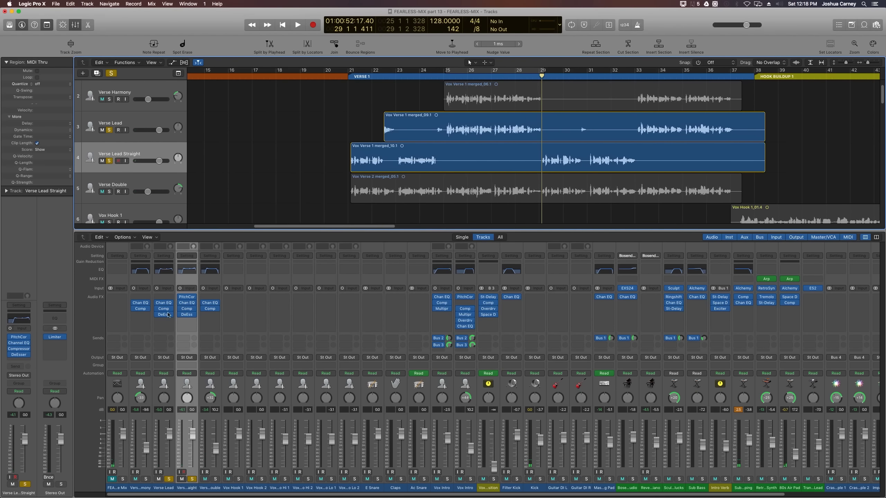
Set the strength of Verse Lead's DeEsser to -12.0 dB and play the verse from bar 21.
click(166, 316)
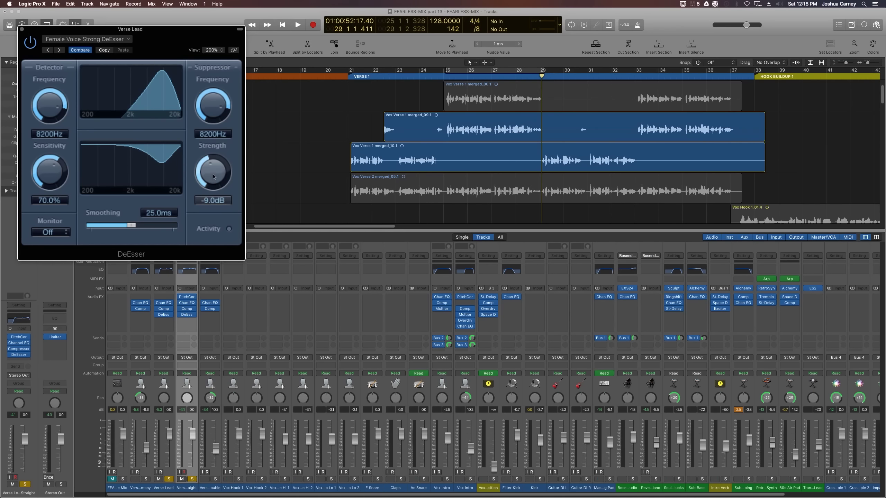
scroll(214, 163, down, 1)
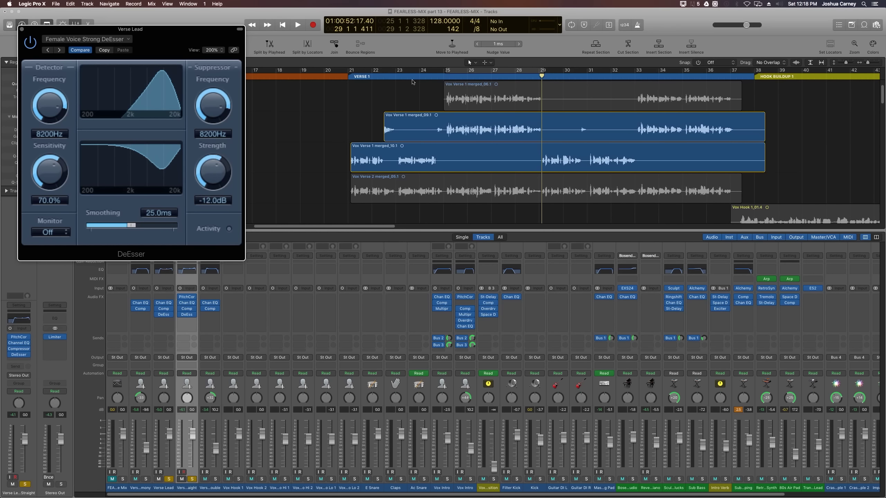
click(347, 78)
key(space)
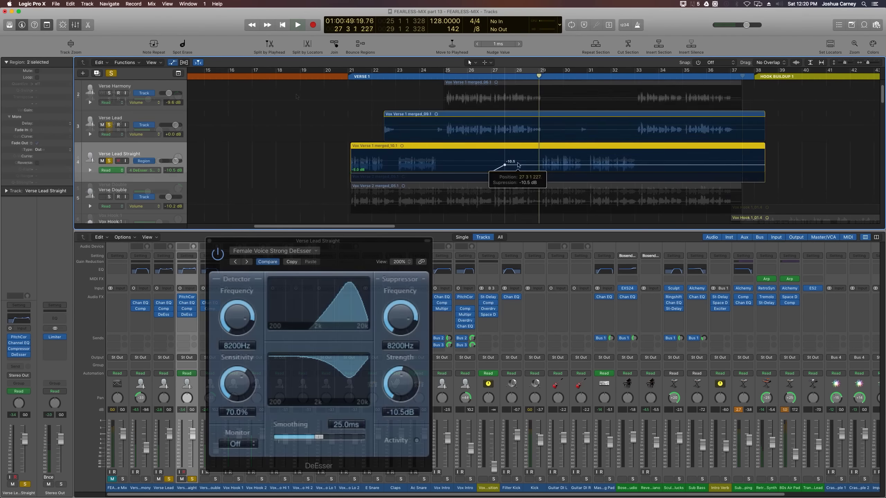
Raise the DeEsser suppression automation on Verse Lead Straight to -12.0 dB from about bar 27 onward.
drag(517, 171, 519, 162)
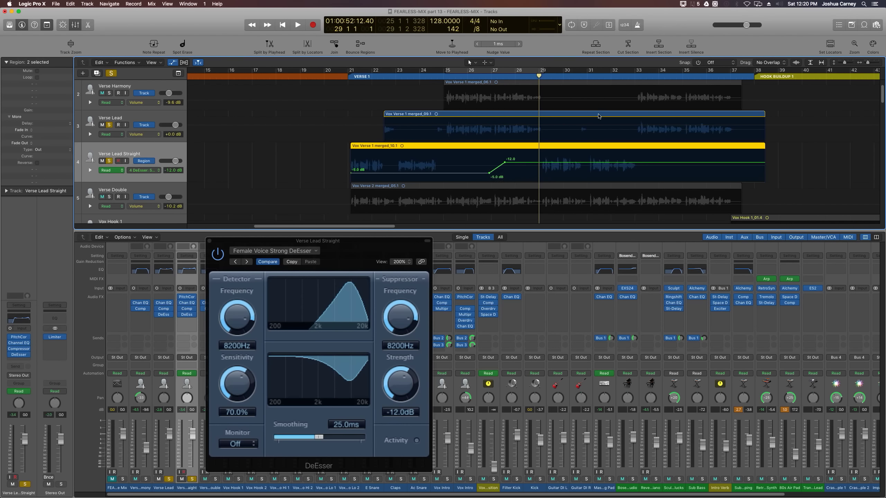
Audition Verse Lead Straight's DeEsser automation, shift the rise from -5.0 to -12.0 dB to about bar 31, and close the DeEsser.
key(space)
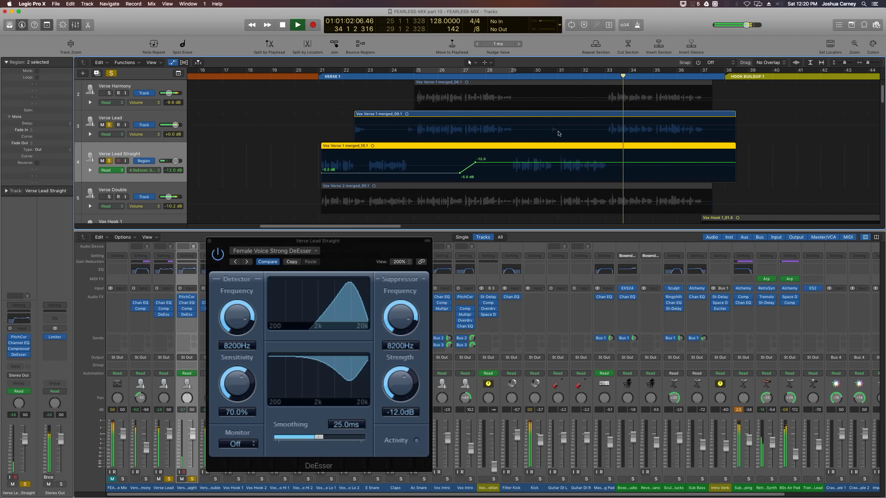
key(space)
key(super+Right)
key(super+Right)
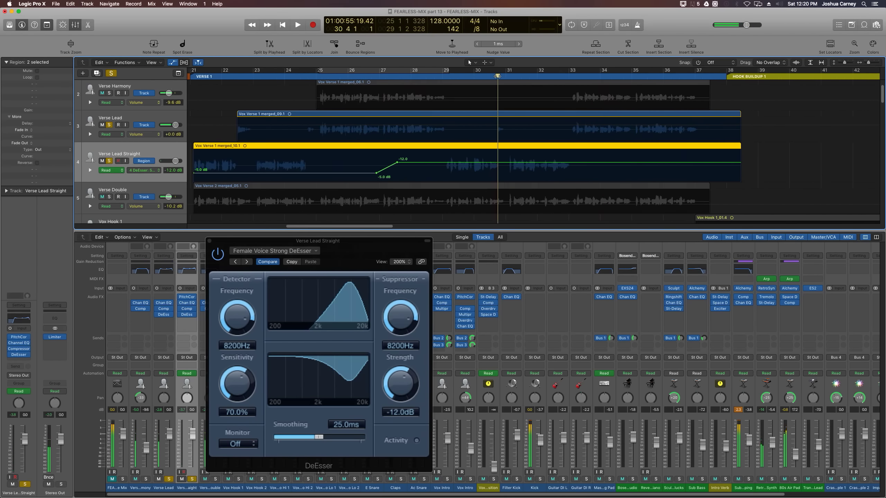
drag(298, 164, 516, 162)
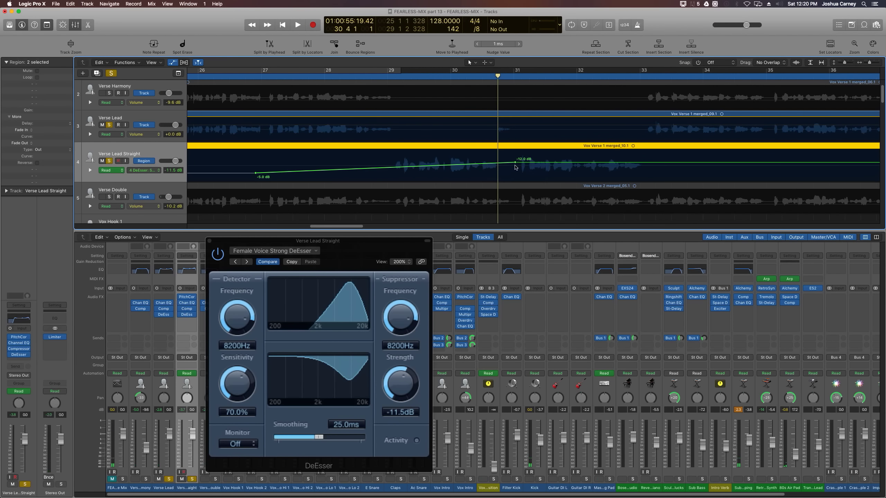
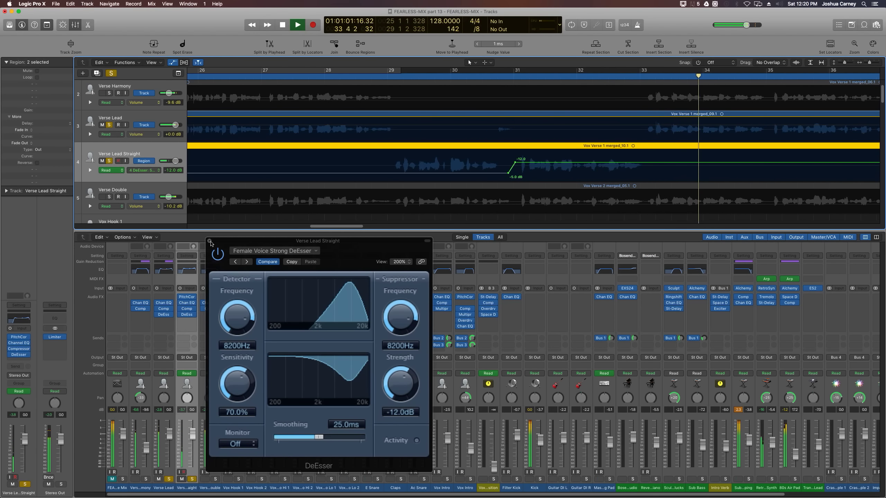
click(210, 242)
click(210, 242)
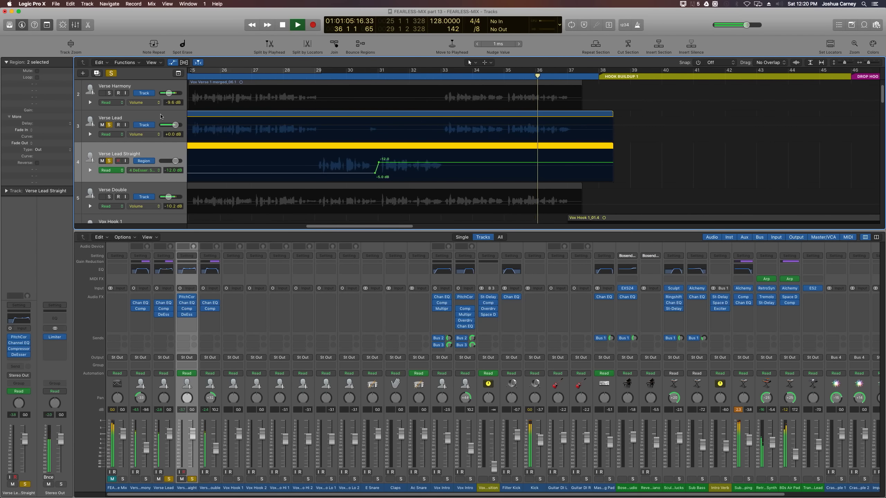
Raise the DeEsser strength automation on Verse Lead Straight's Verse 2 region from -5.0 to -12.0 dB at about bar 72 and audition it.
key(super+Left)
key(super+Left)
key(super+Left)
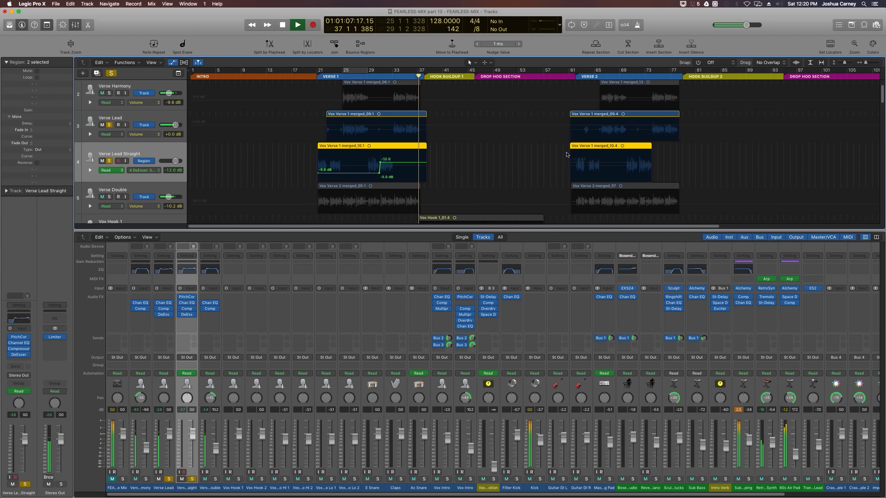
key(space)
click(636, 73)
key(super+Right)
key(super+Right)
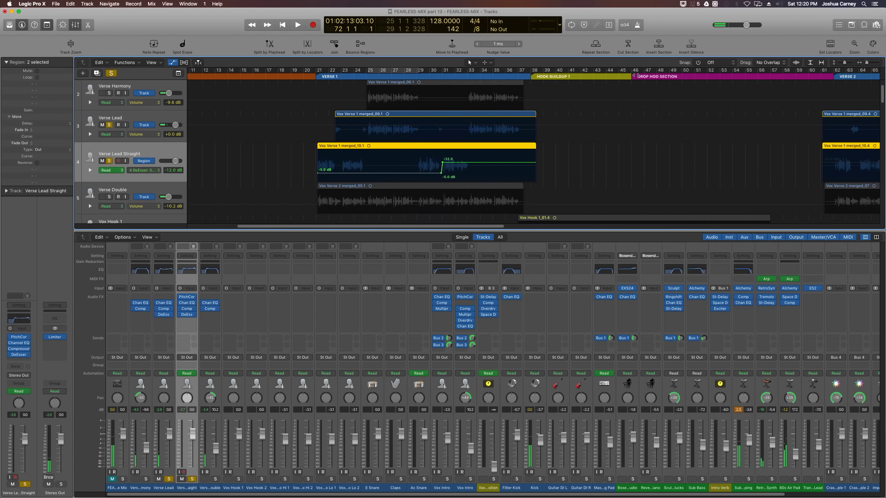
key(super+Right)
key(super+Right)
key(super+Right)
key(super+Right)
key(super+Down)
key(super+Down)
drag(597, 174, 603, 172)
key(space)
key(super+Left)
key(super+Left)
key(super+Left)
key(super+Left)
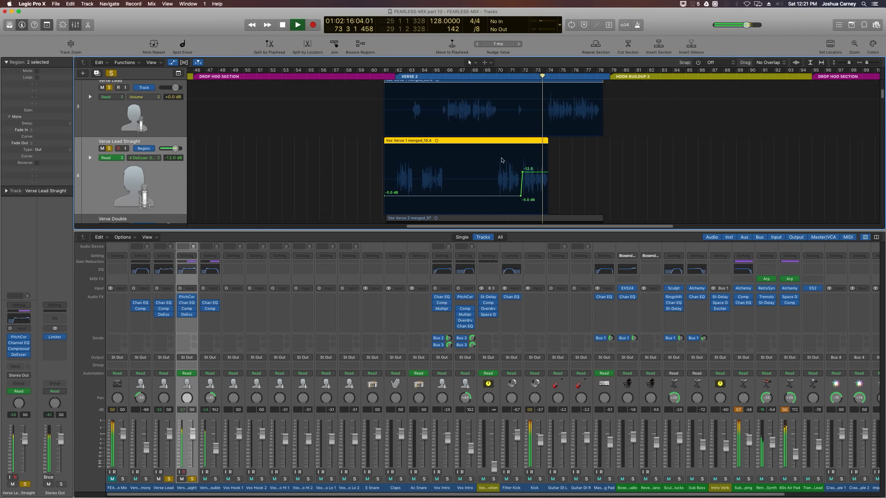
key(space)
Unsolo Verse Lead and Verse Lead Straight and play Verse 1 in the full mix from bar 21.
key(z)
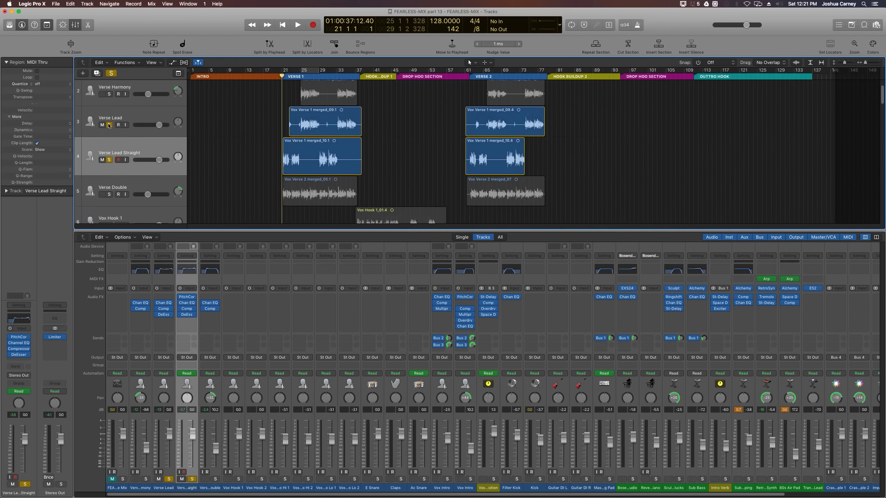
alt+click(109, 159)
key(space)
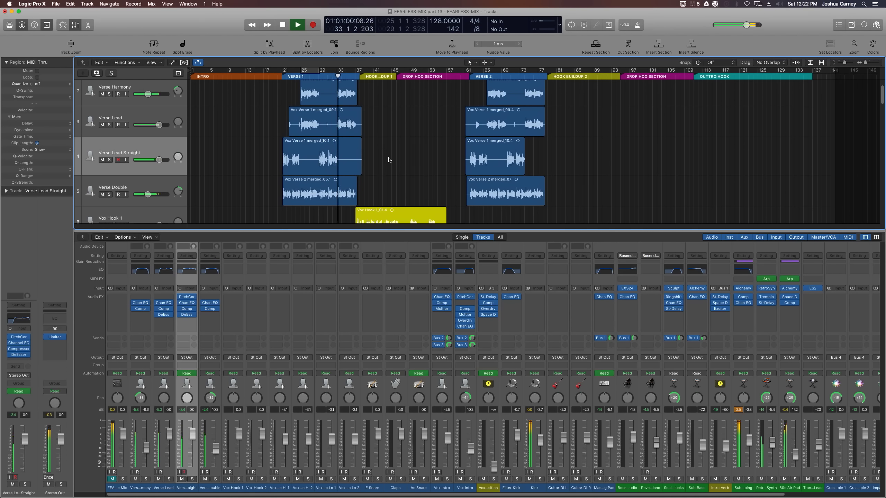
scroll(390, 157, up, 5)
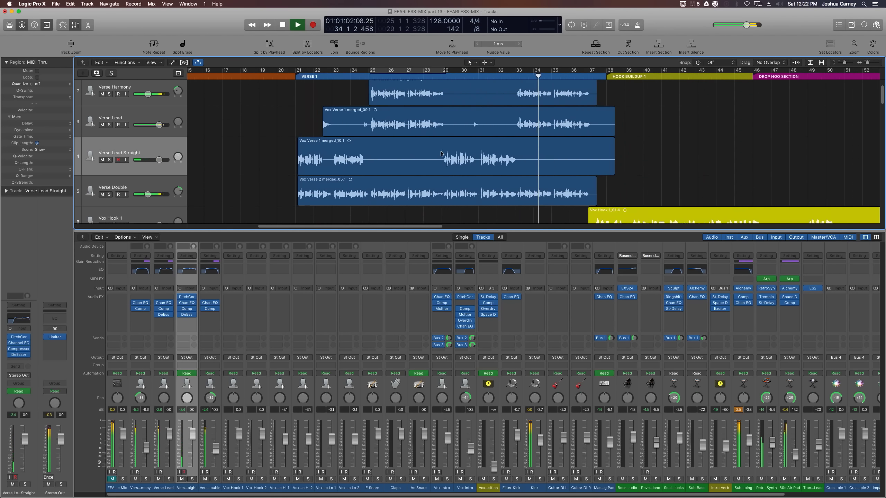
scroll(442, 154, down, 1)
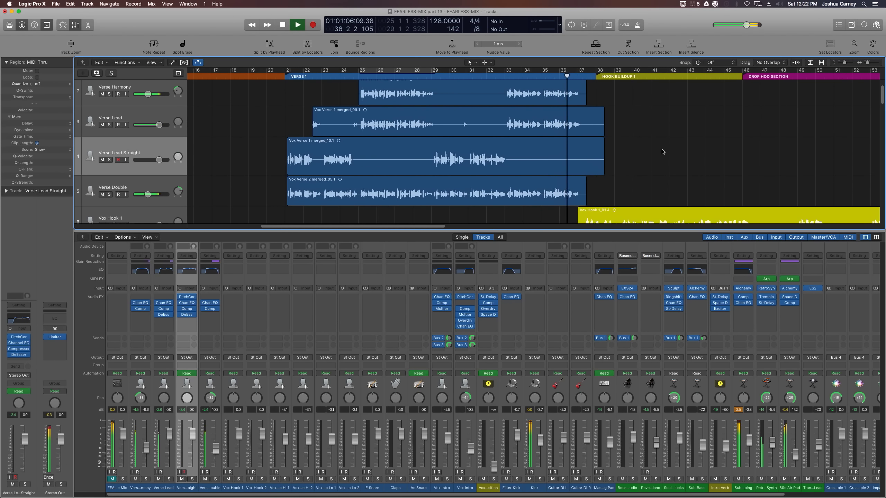
key(space)
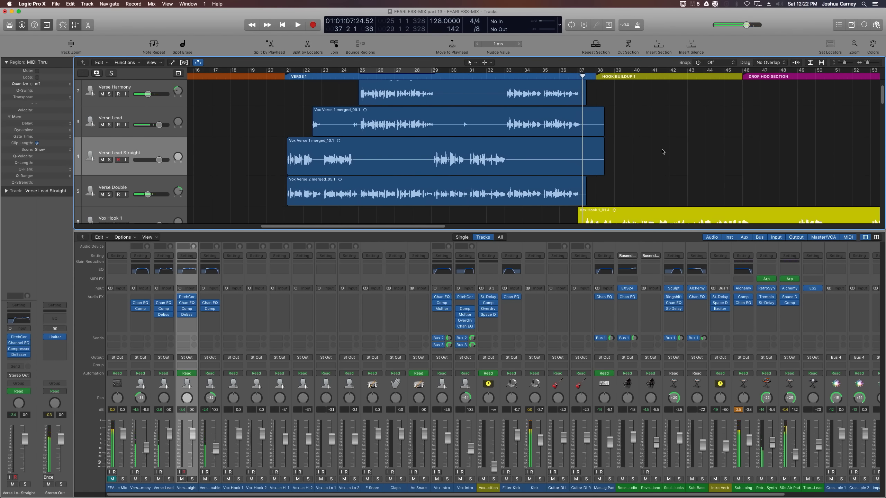
Add a Bus 5 send at -7.2 dB to the four verse vocal channels from Verse Harmony to Verse Double.
click(139, 489)
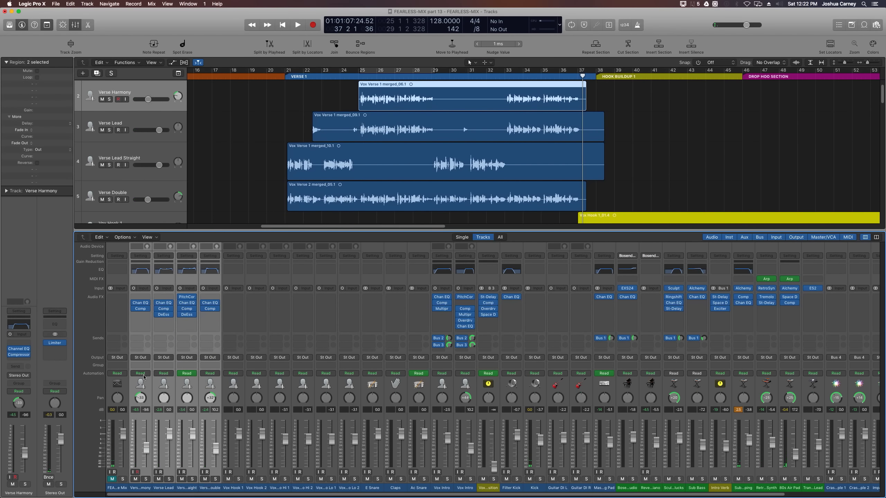
click(140, 339)
mouse_move(140, 364)
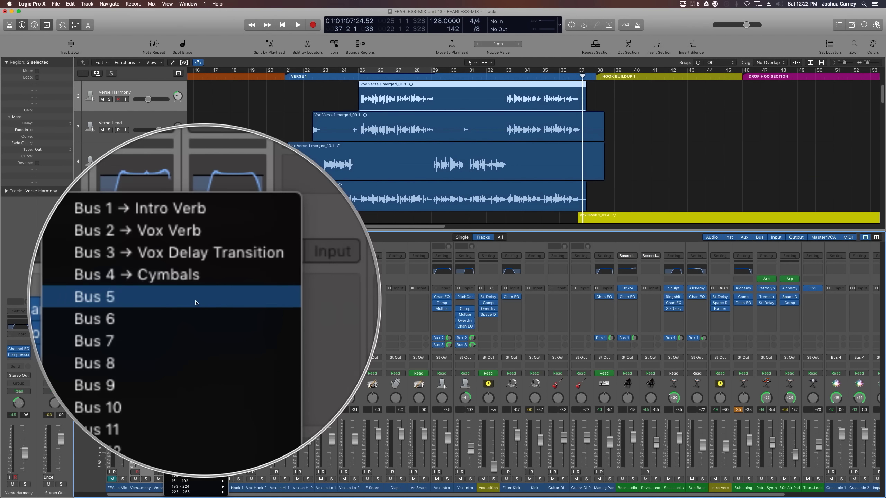
click(193, 302)
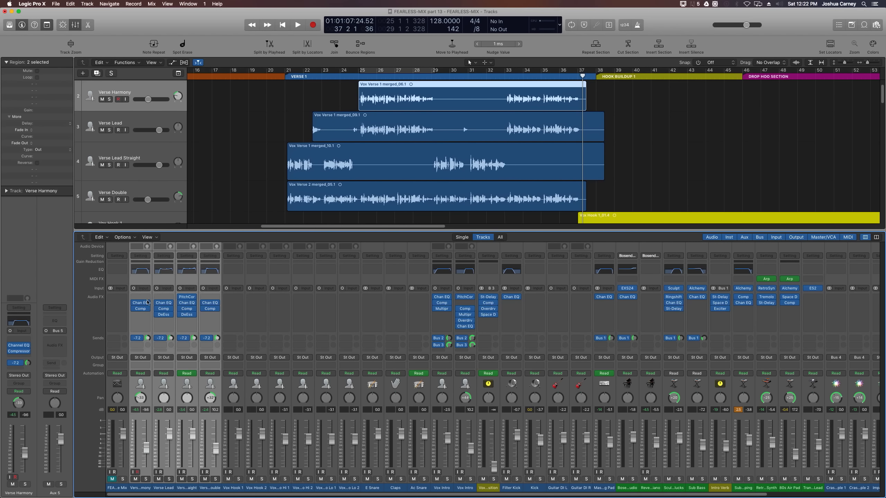
Rename the Bus 5 aux channel to Vox Thicken and insert a mono-to-stereo Ensemble effect on it.
scroll(290, 495, right, 5)
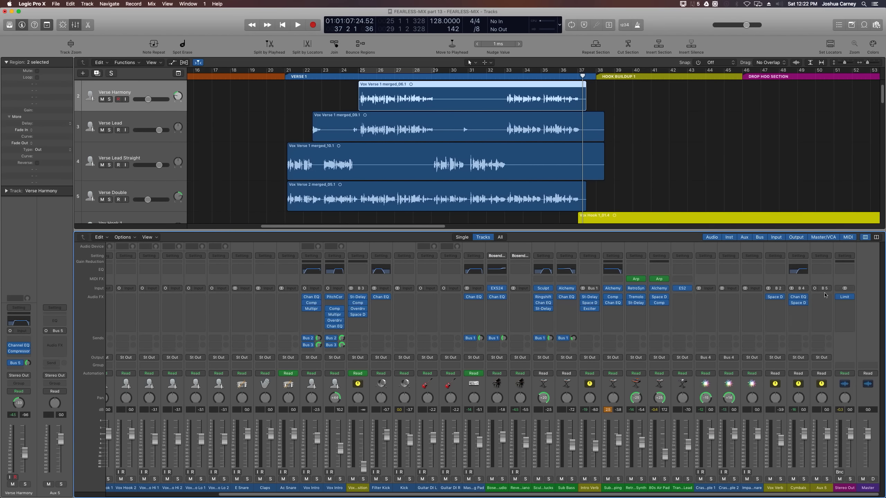
click(822, 492)
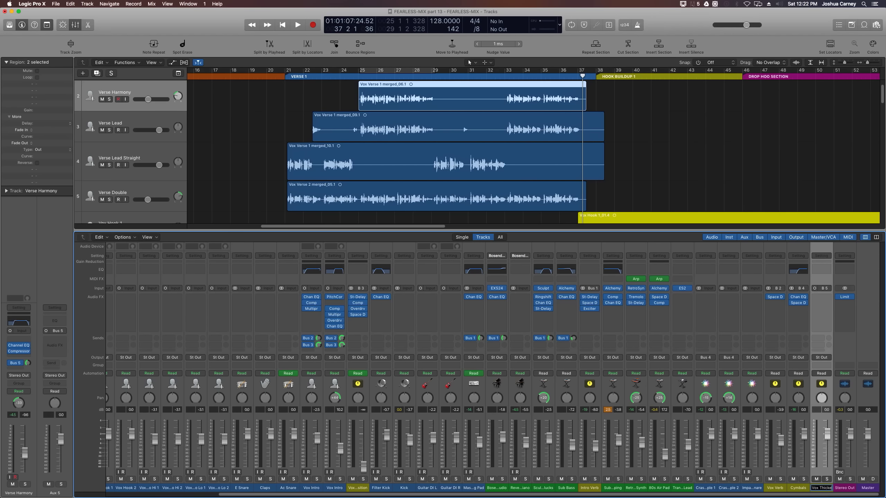
click(822, 297)
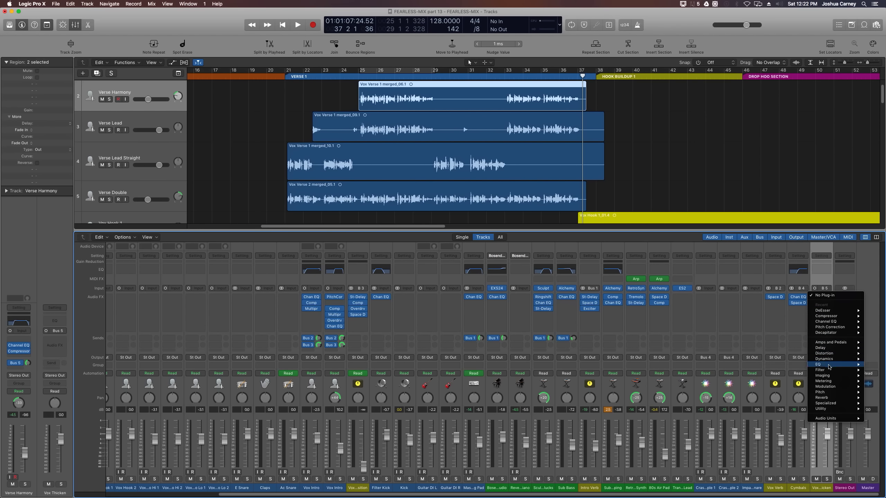
mouse_move(830, 386)
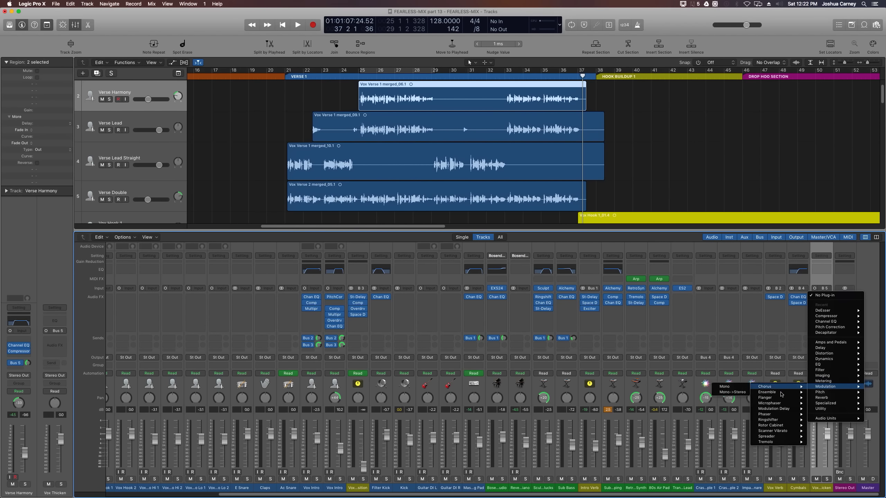
mouse_move(781, 395)
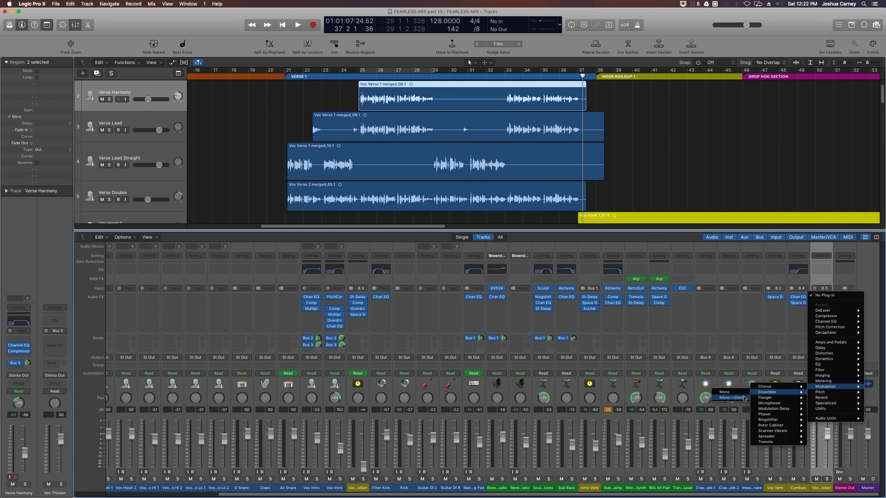
click(744, 398)
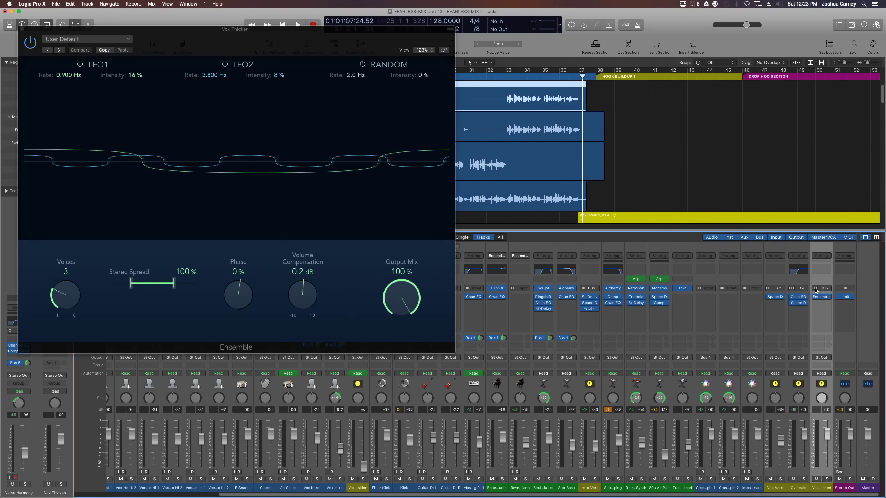
Switch the Vox Thicken channel and its Ensemble effect to stereo operation.
click(830, 298)
mouse_move(829, 298)
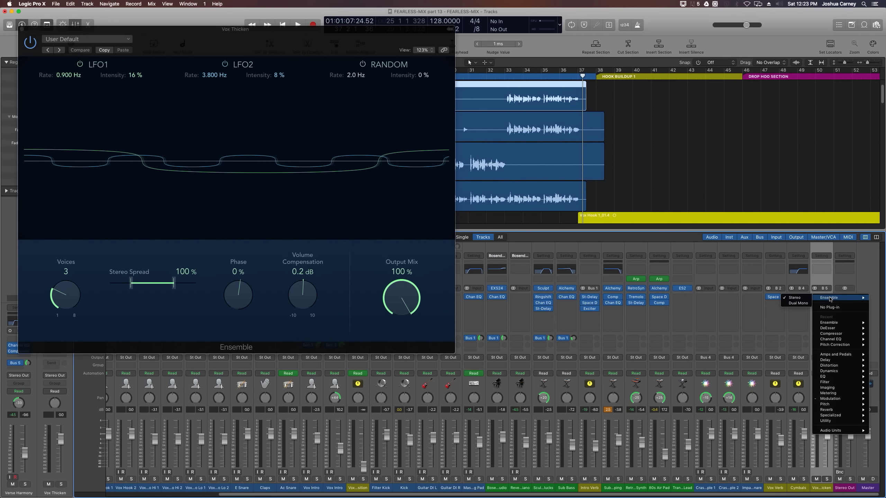
click(795, 298)
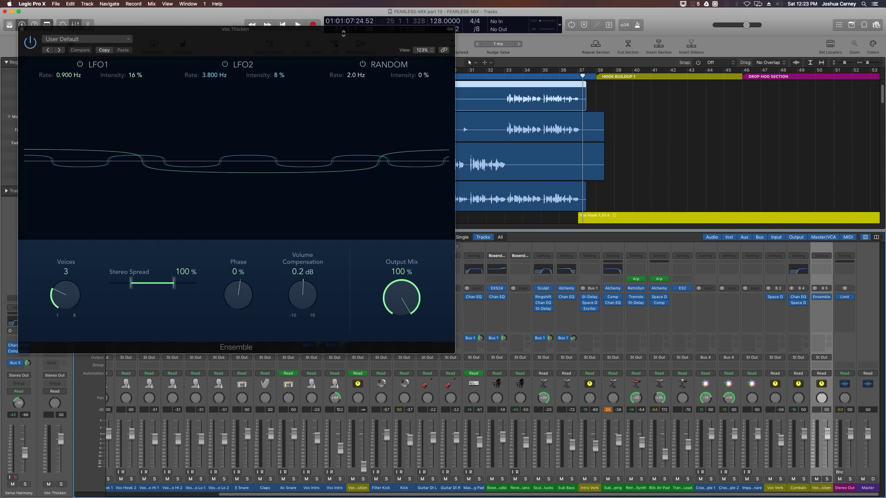
Cycle the Verse 1 vocal regions from bar 21 to 39, solo Vox Thicken, and play with the Ensemble window fully in view.
drag(344, 33, 471, 188)
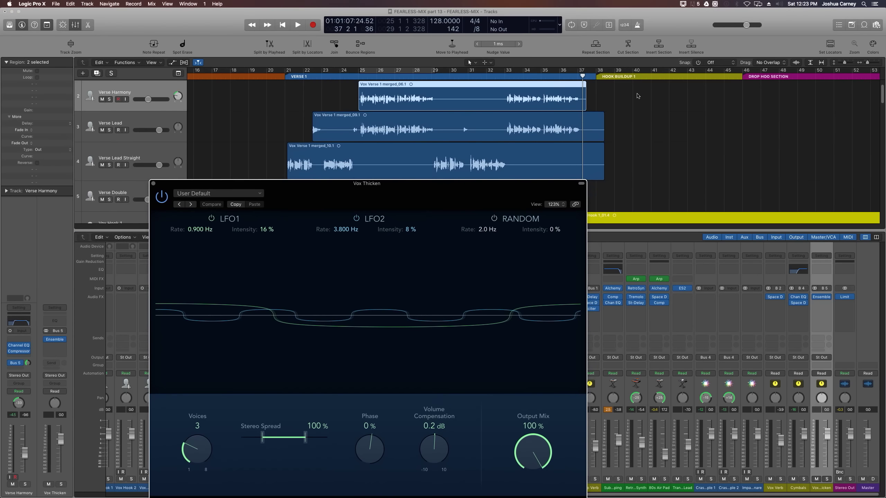
drag(637, 96, 264, 164)
key(u)
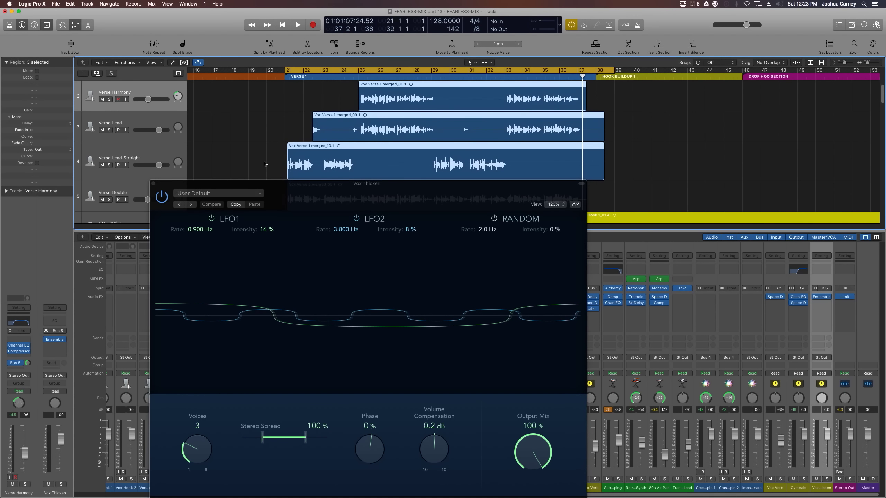
click(826, 480)
key(space)
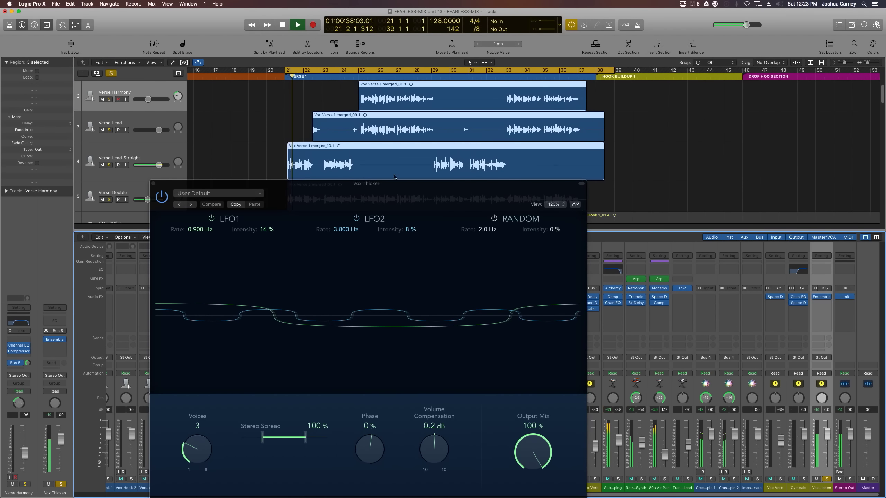
drag(407, 192, 421, 133)
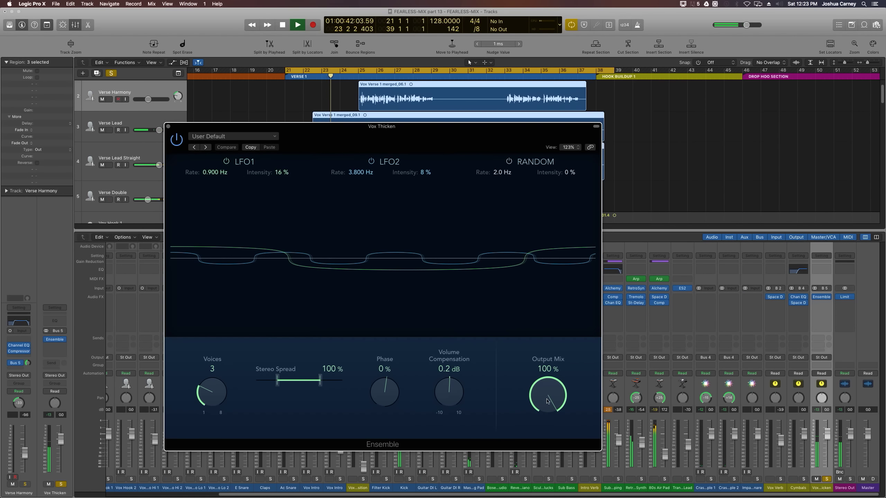
Set the Ensemble to 8 voices with 200 % stereo spread during playback, then stop.
mouse_move(547, 395)
mouse_down()
mouse_move(548, 432)
mouse_move(547, 395)
mouse_up()
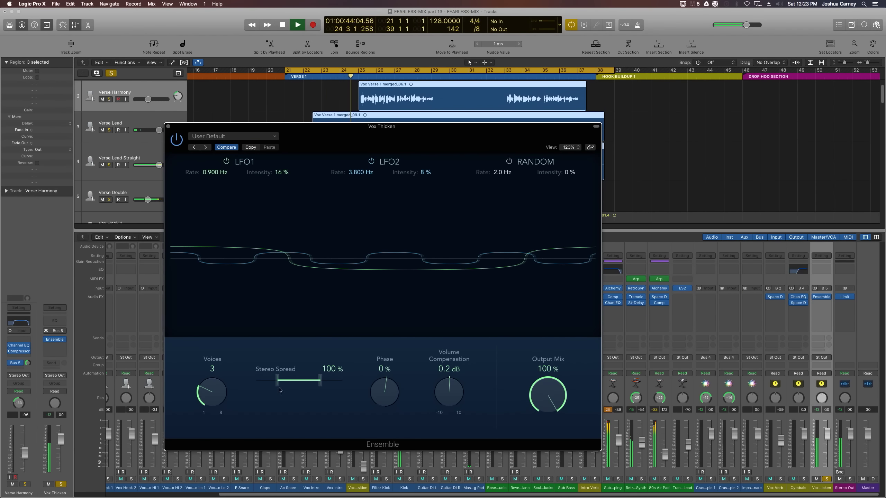
drag(212, 391, 206, 300)
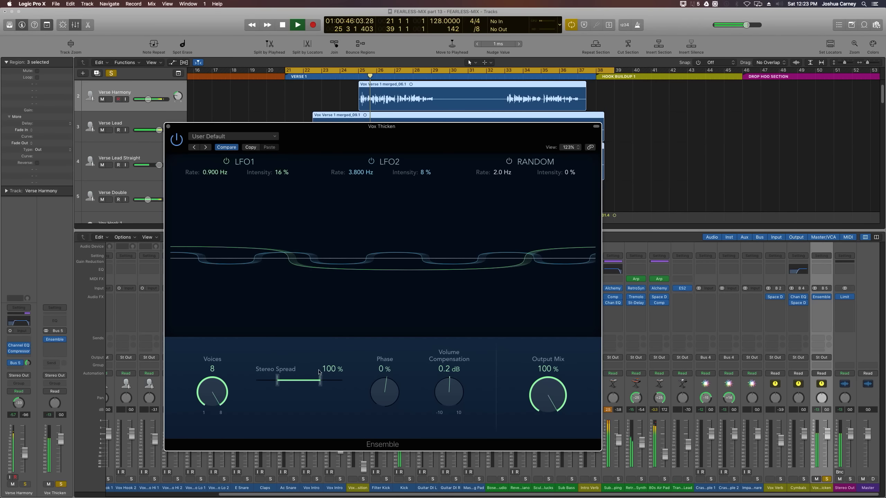
drag(298, 380, 385, 383)
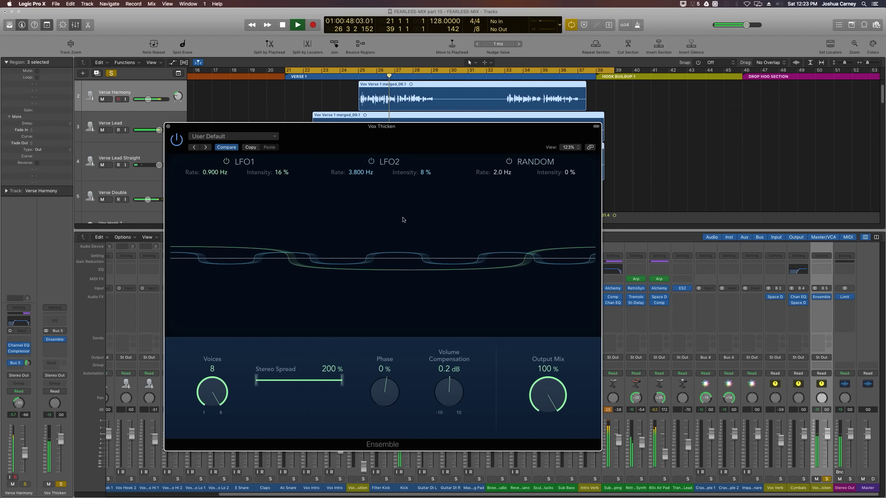
key(space)
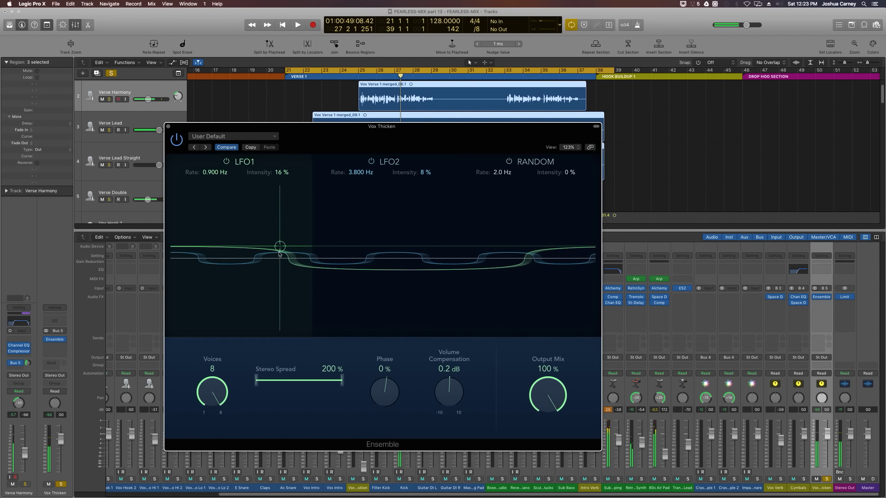
Set the Ensemble's LFO1 to 0.866 Hz at 37 % intensity, LFO2 intensity to 21 % and Random intensity to 16 %.
drag(279, 252, 281, 231)
drag(425, 174, 426, 168)
drag(568, 177, 570, 170)
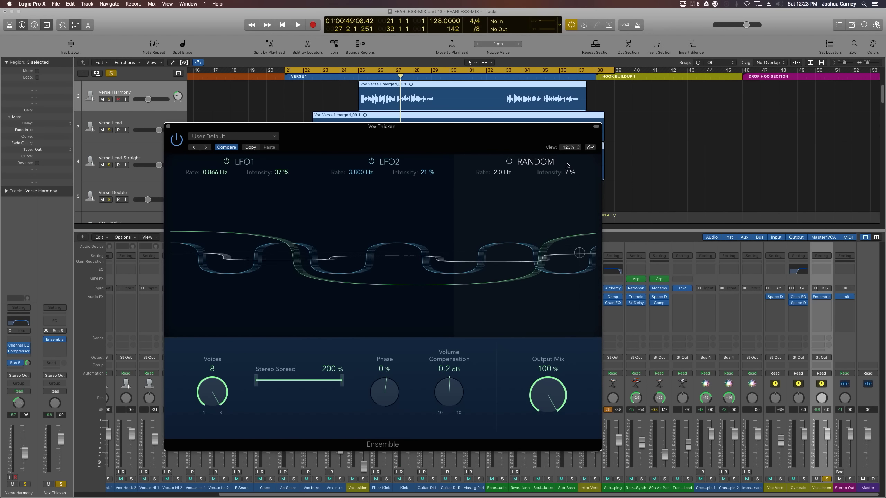
Turn the Ensemble's Random modulation off and back on during playback to compare the sound.
click(509, 162)
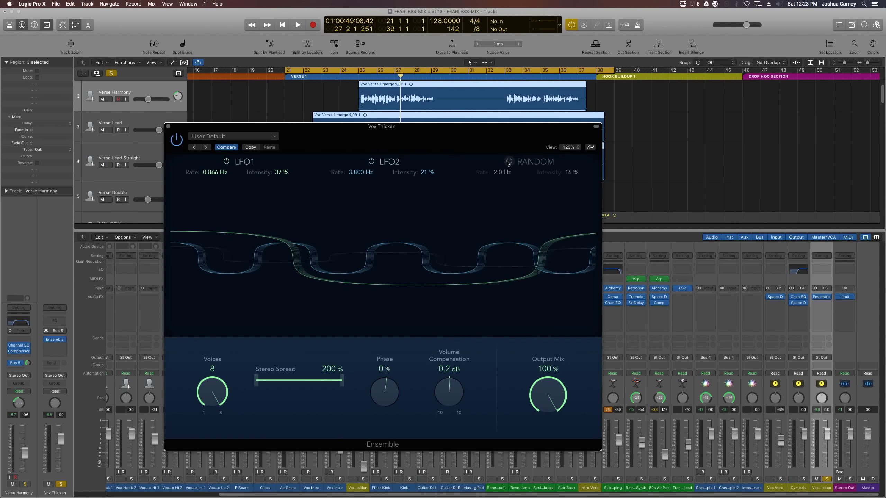
key(space)
click(509, 162)
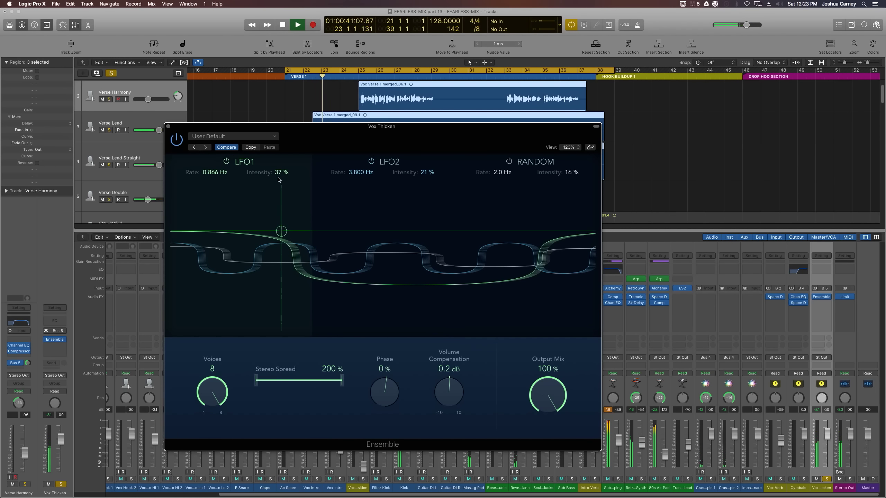
During playback, set the Ensemble's LFO1 intensity to 27 % and its phase to +50 %, and stop.
drag(281, 175, 282, 195)
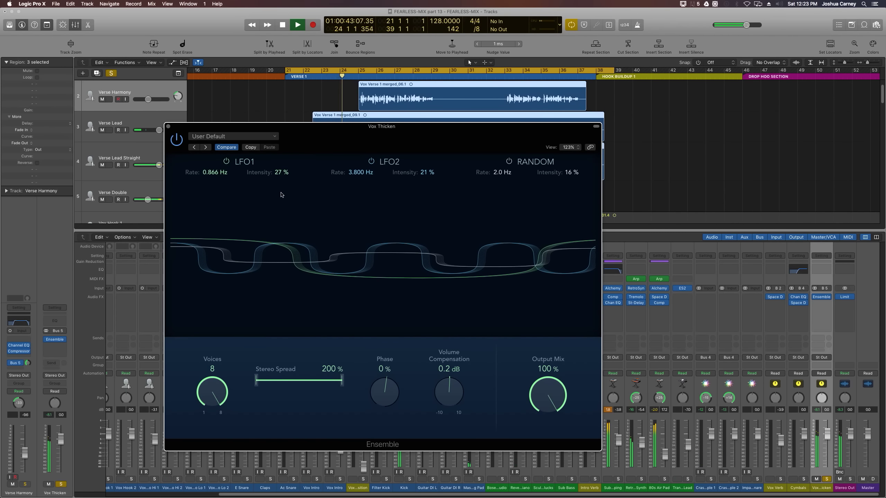
drag(385, 390, 382, 364)
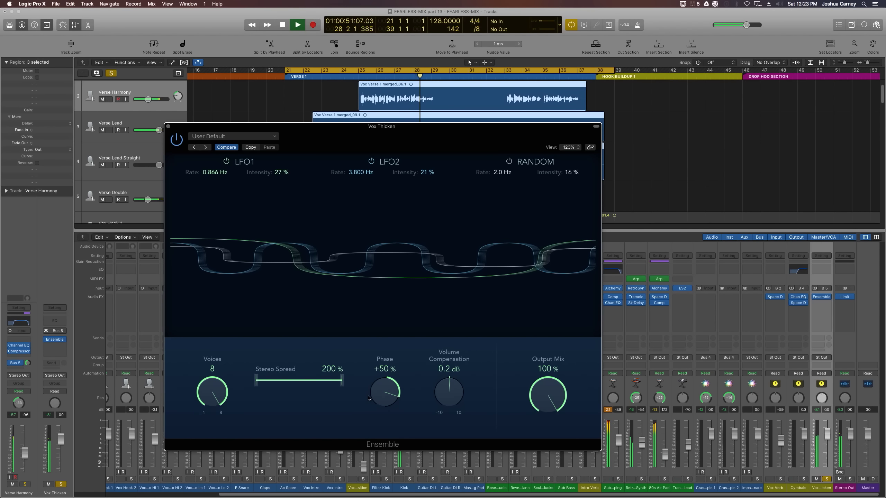
key(space)
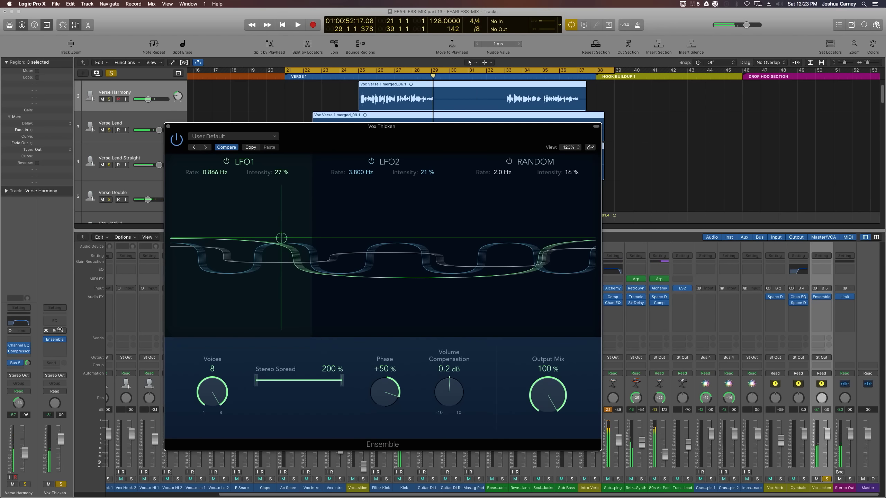
Insert a Correlation Meter after the Ensemble on the Vox Thicken channel and keep both plug-in windows in view.
click(53, 347)
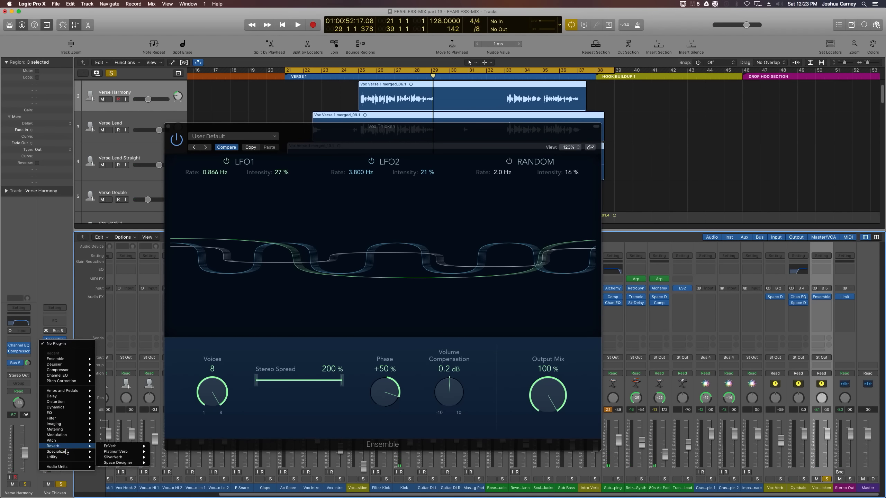
mouse_move(66, 452)
mouse_move(71, 429)
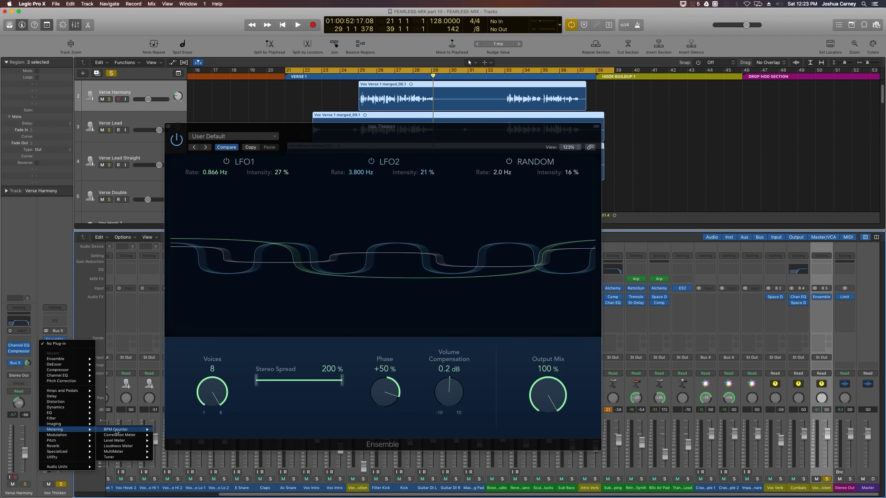
mouse_move(129, 437)
click(160, 437)
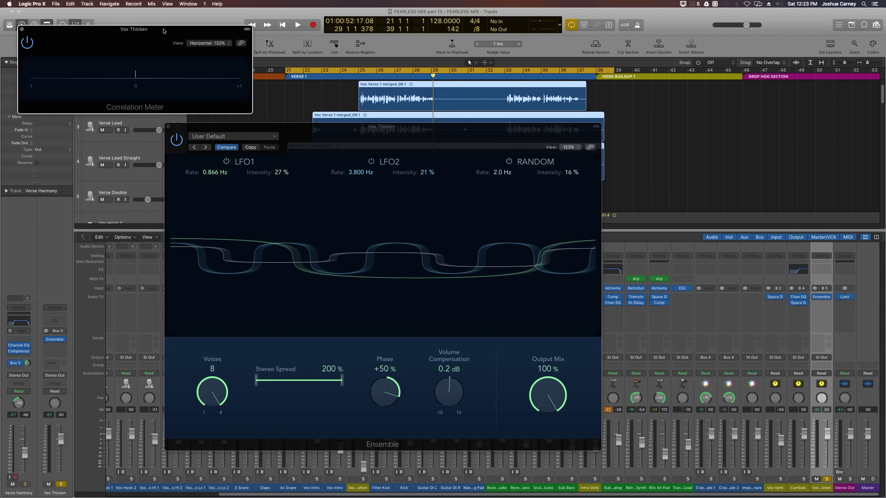
drag(157, 30, 159, 28)
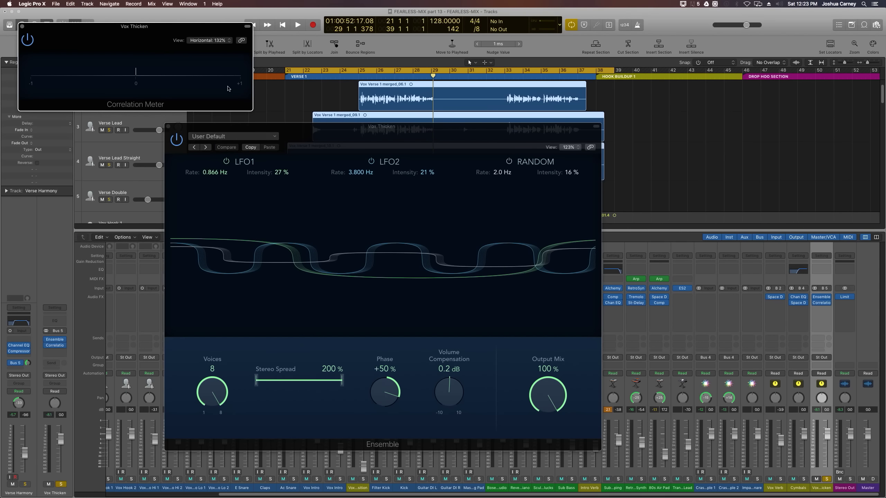
Try the Ensemble's stereo spread at 114 % while metering playback, return it to 200 %, and reset the phase to 0 %.
key(space)
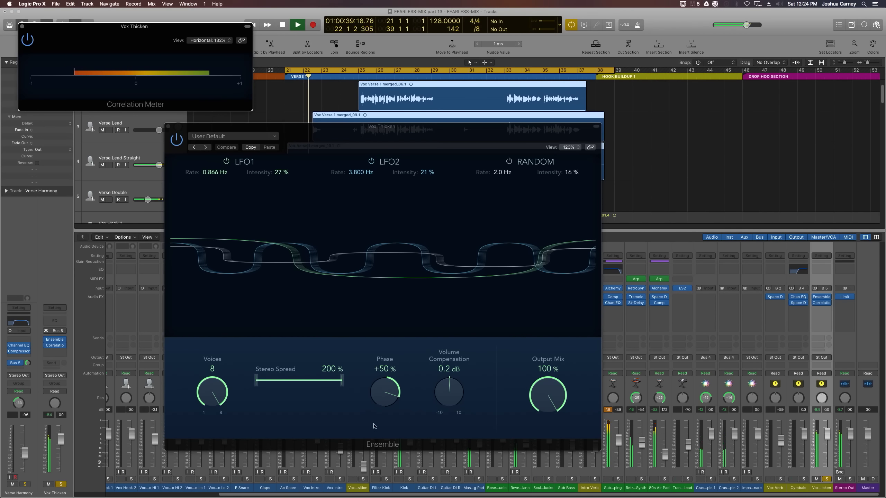
mouse_move(385, 392)
mouse_down()
mouse_move(386, 439)
mouse_move(378, 380)
mouse_move(379, 402)
mouse_up()
drag(342, 380, 322, 384)
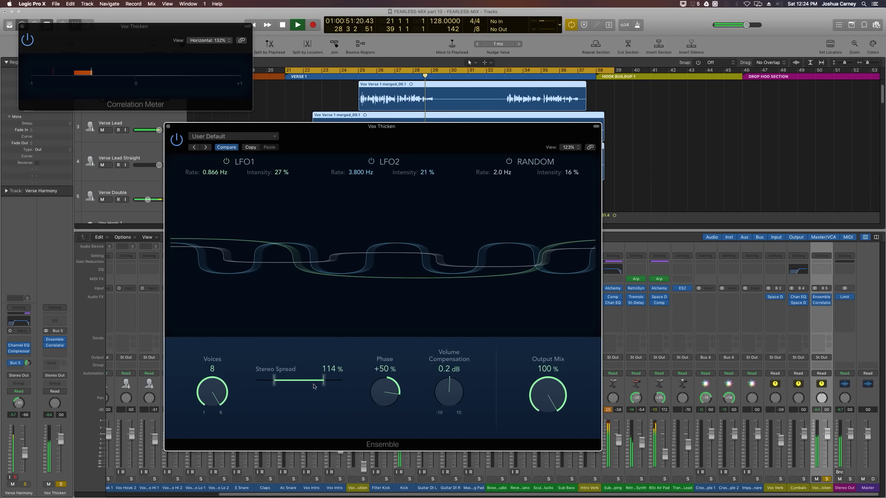
key(space)
drag(324, 383, 404, 384)
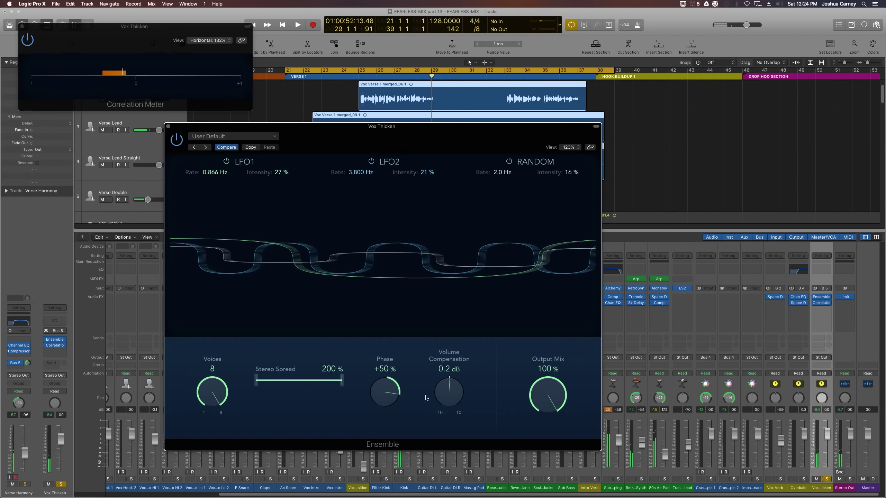
alt+click(380, 395)
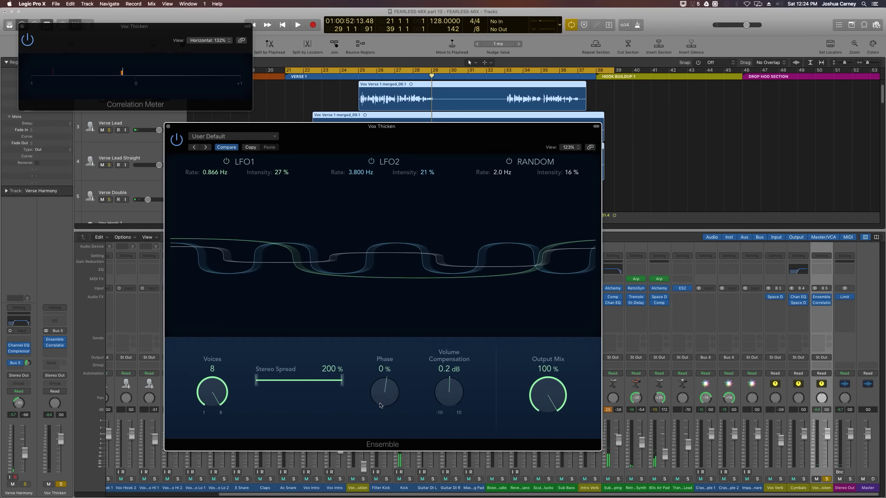
Set the Ensemble's phase to +10 % and narrow its stereo spread to 160 % while metering the correlation in playback.
key(space)
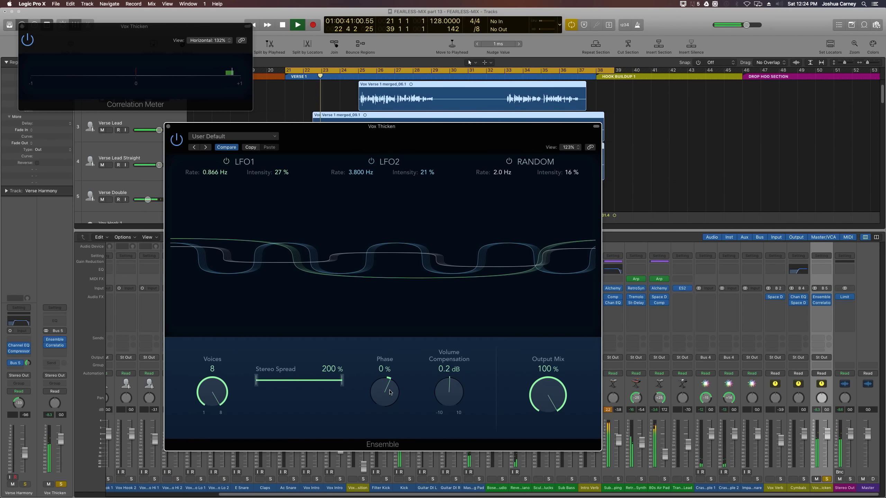
drag(390, 392, 390, 388)
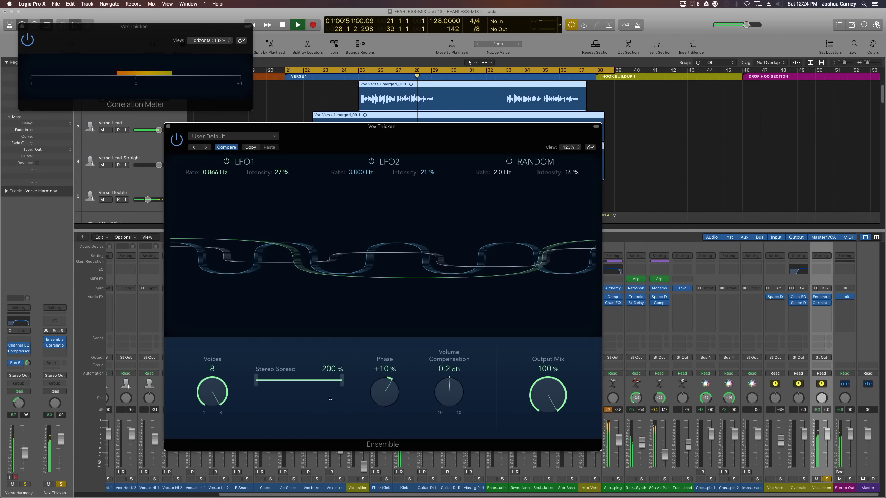
drag(342, 382, 334, 389)
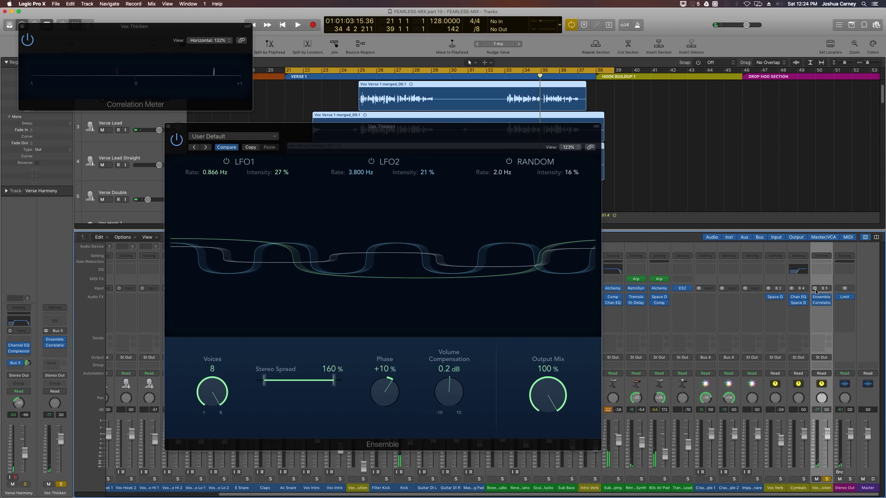
Raise the Ensemble's phase to +20 %, toggle the Vox Thicken channel's input format, and fine-tune the phase during playback.
key(space)
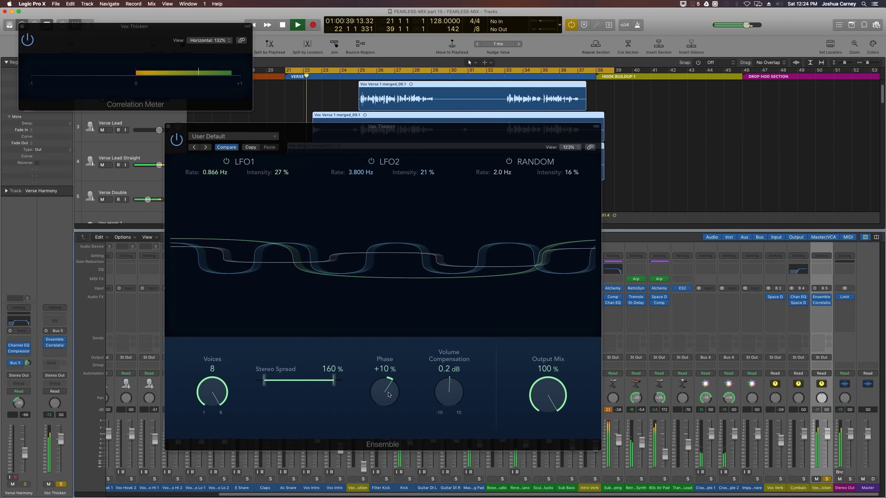
drag(389, 395, 387, 385)
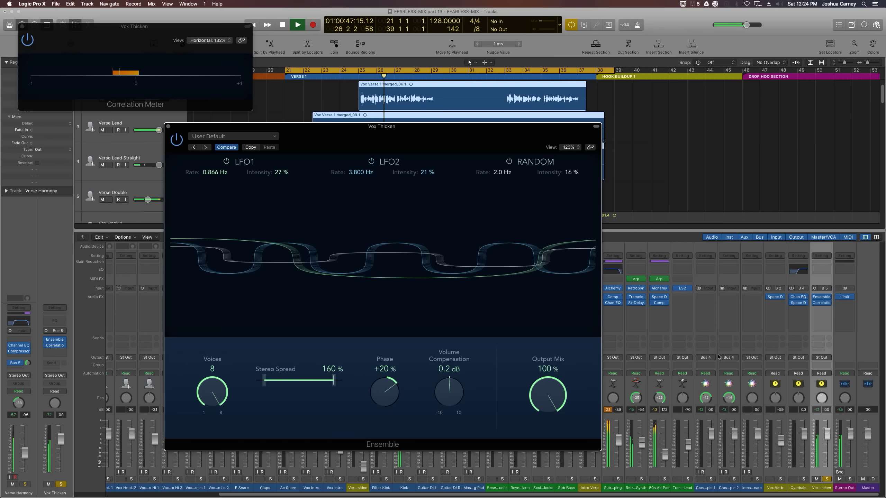
click(815, 289)
key(space)
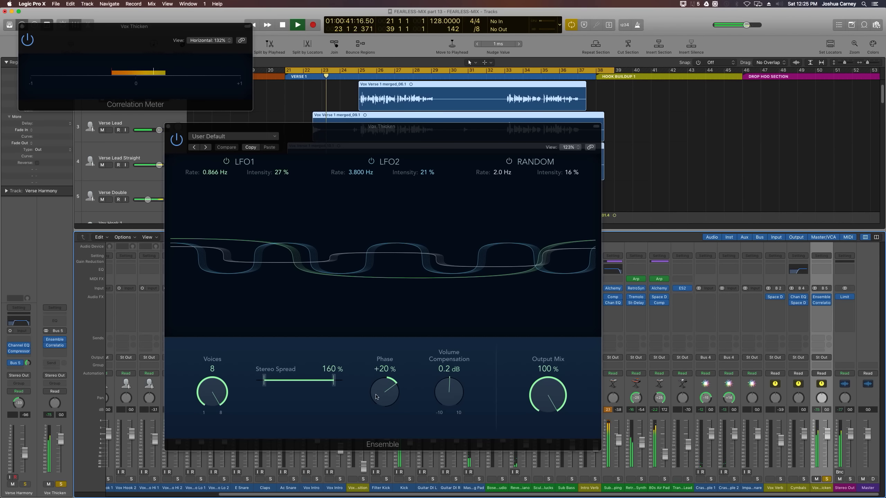
drag(376, 396, 378, 404)
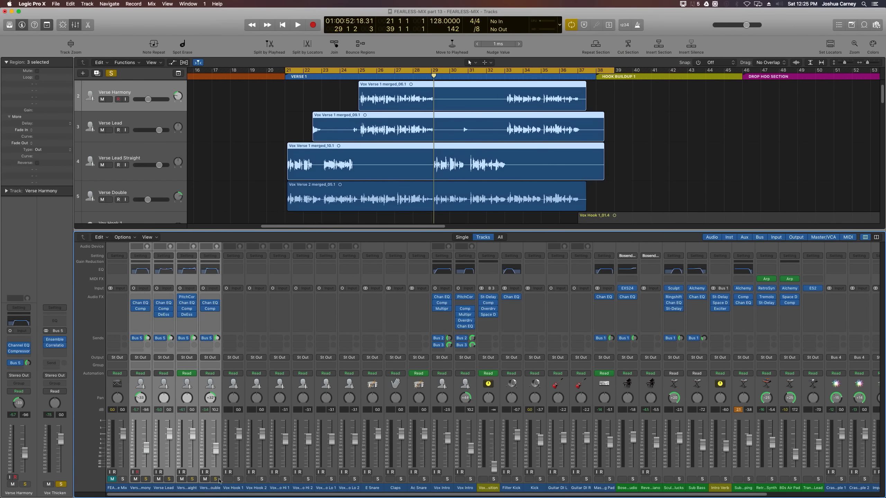
Solo the four selected verse vocal channels and lower the Vox Thicken fader slightly while playing them together.
click(216, 480)
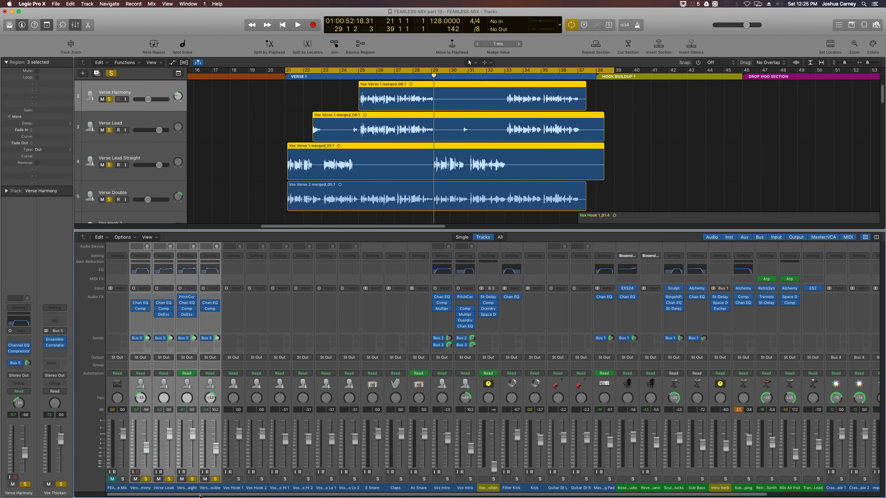
drag(200, 496, 536, 495)
key(space)
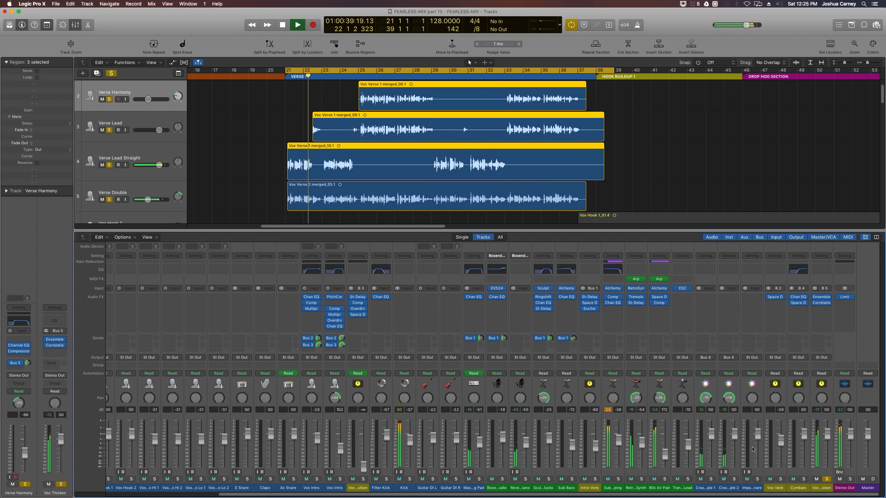
mouse_move(827, 435)
mouse_down()
mouse_move(827, 422)
mouse_move(827, 436)
mouse_up()
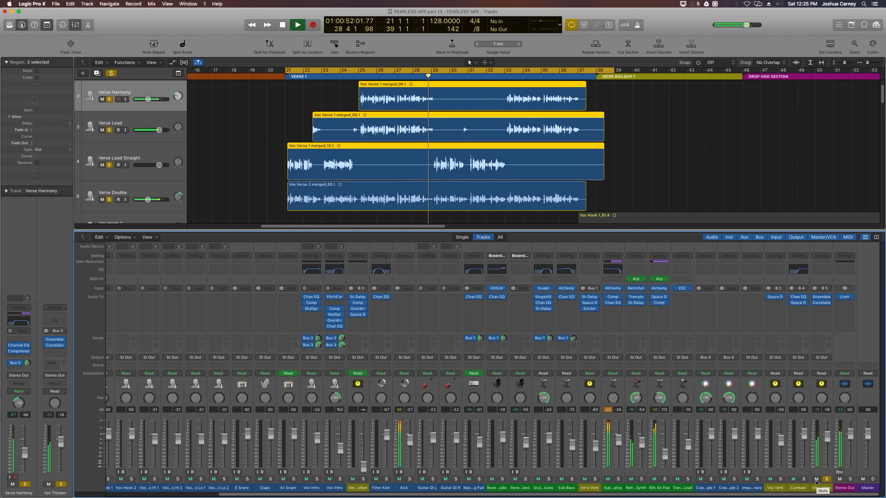
key(space)
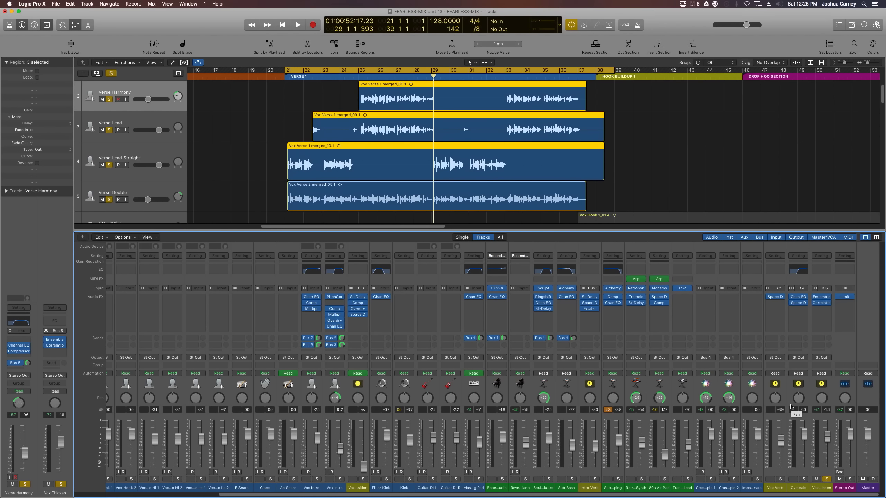
Select the Verse Lead track on its own and set its Bus 2 reverb send level to -16.8 dB.
scroll(791, 407, left, 5)
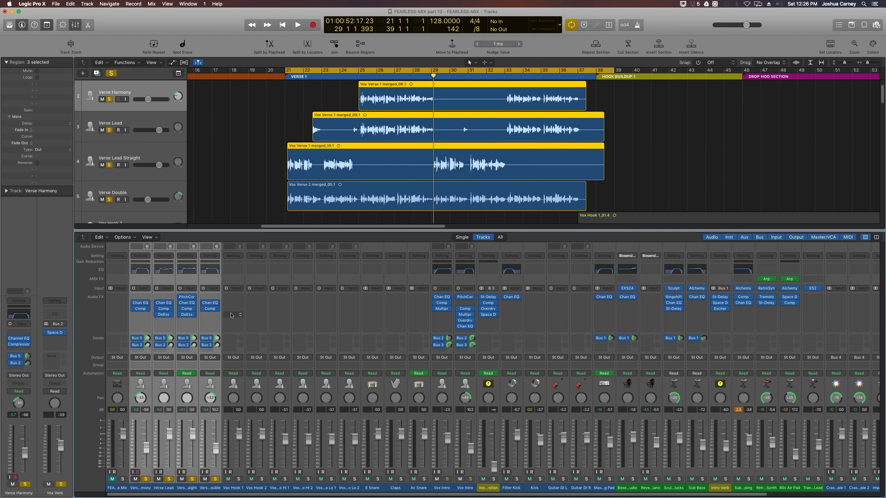
click(184, 488)
click(358, 135)
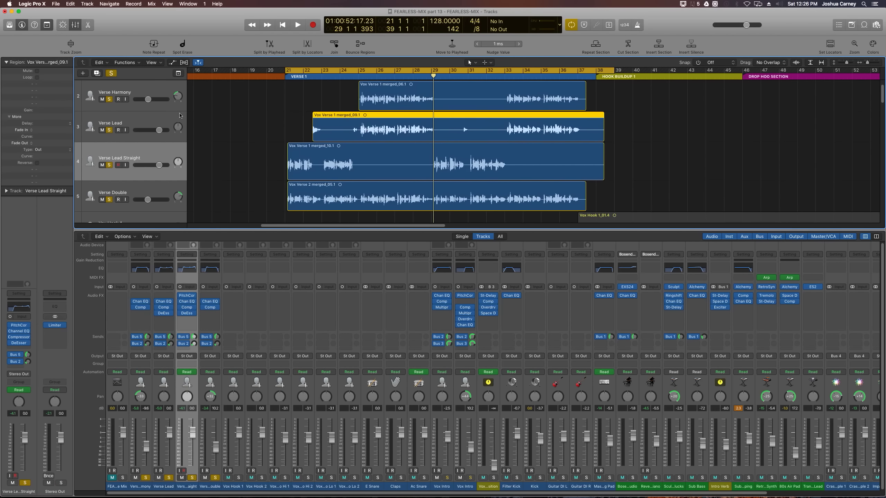
click(155, 123)
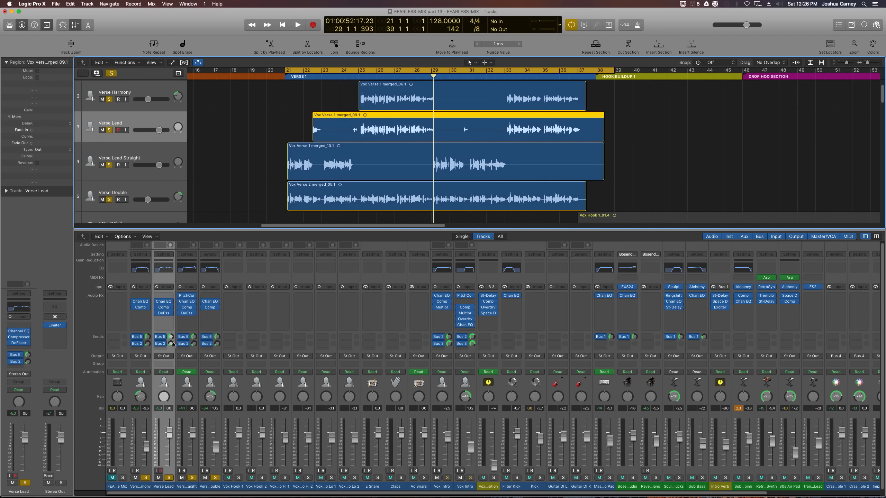
drag(172, 344, 172, 336)
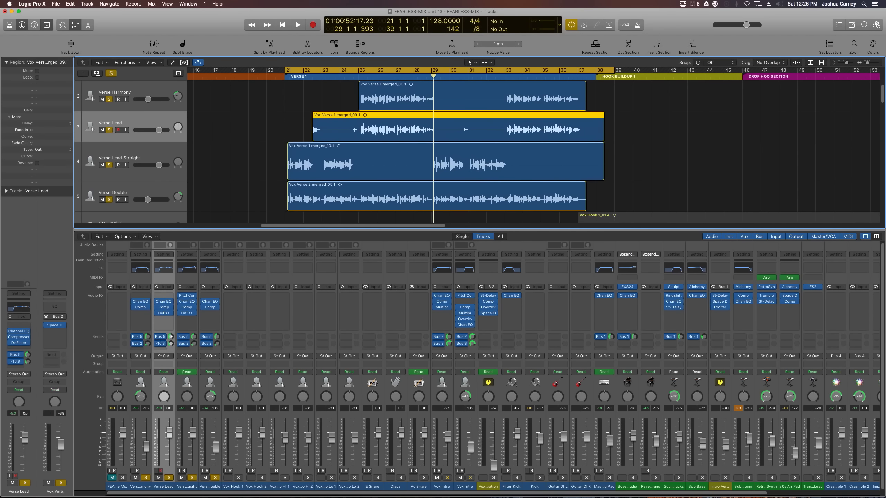
Play the soloed verse vocals with the Vox Verb channel in view to judge the reverb, and stop.
key(space)
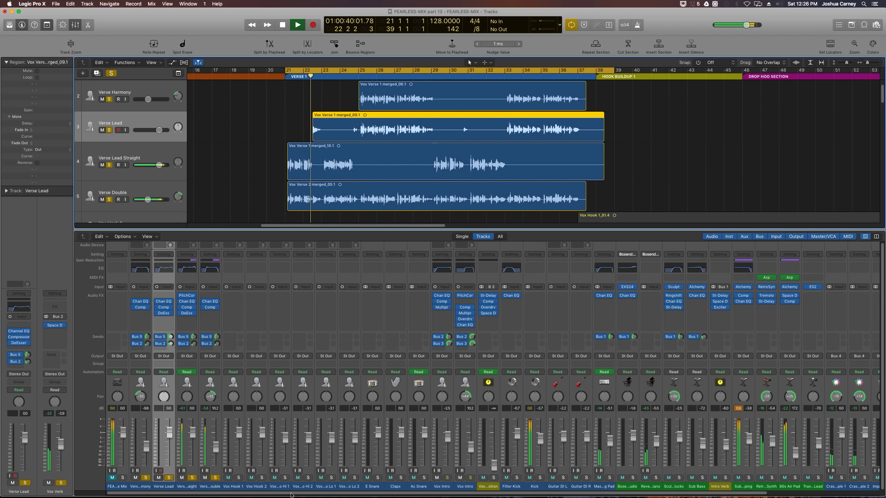
drag(290, 495, 596, 495)
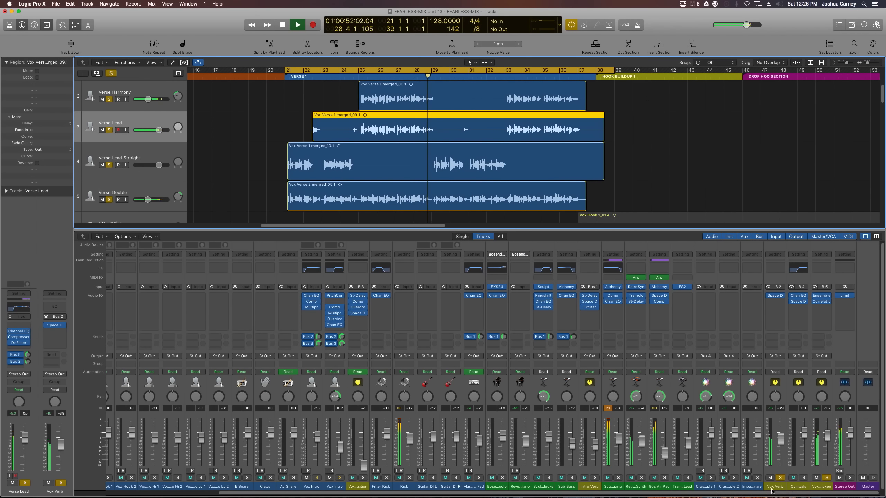
key(space)
Select the Verse Lead Straight region, show its Tape Delay window, and audition the 1/4 note delay.
click(483, 164)
key(v)
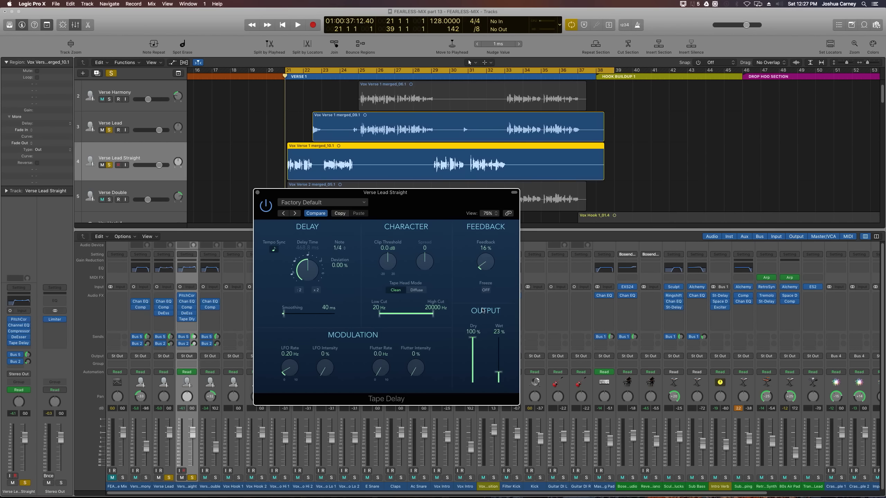
key(space)
click(344, 249)
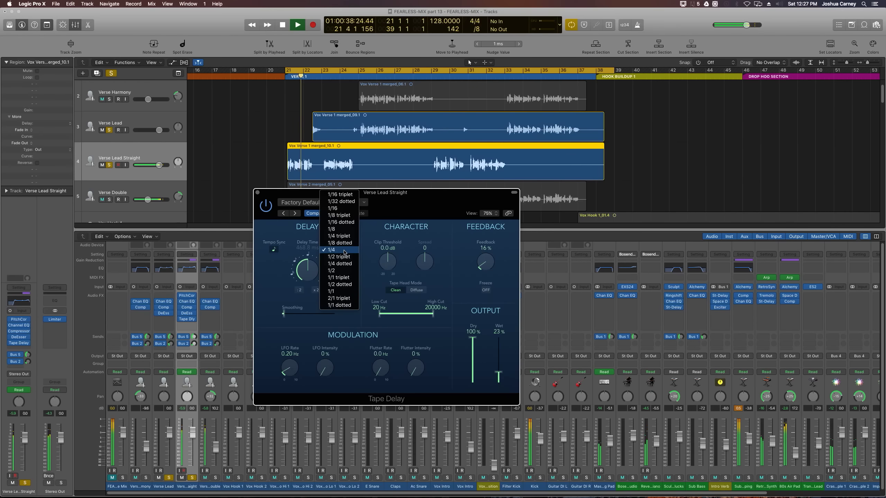
click(363, 241)
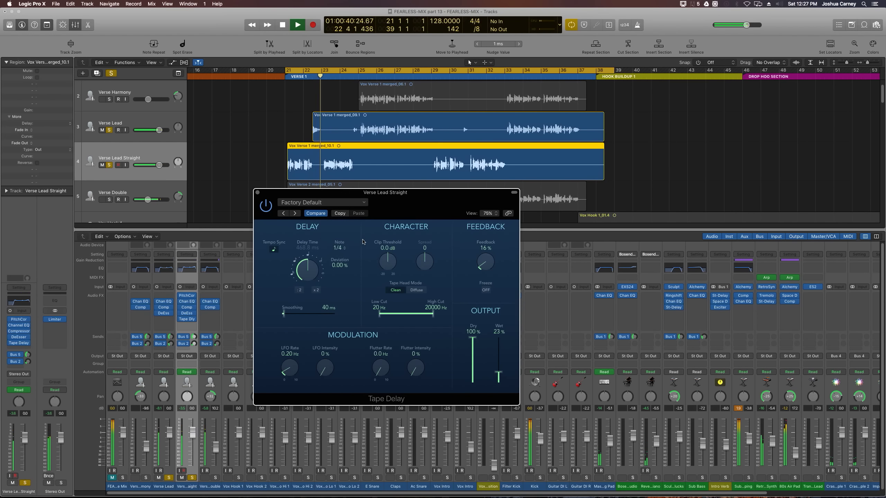
key(space)
Set the Tape Delay's note value to 1/16 on Verse Lead Straight and play the verse to audition it.
click(338, 249)
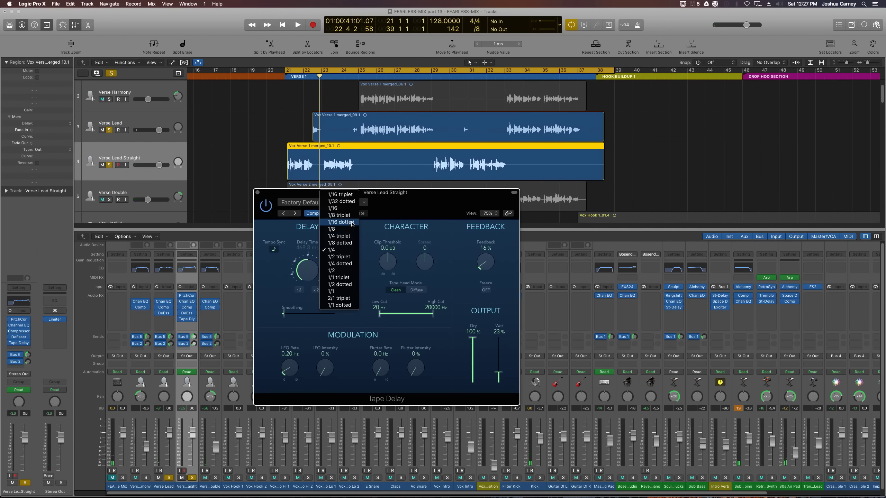
click(333, 209)
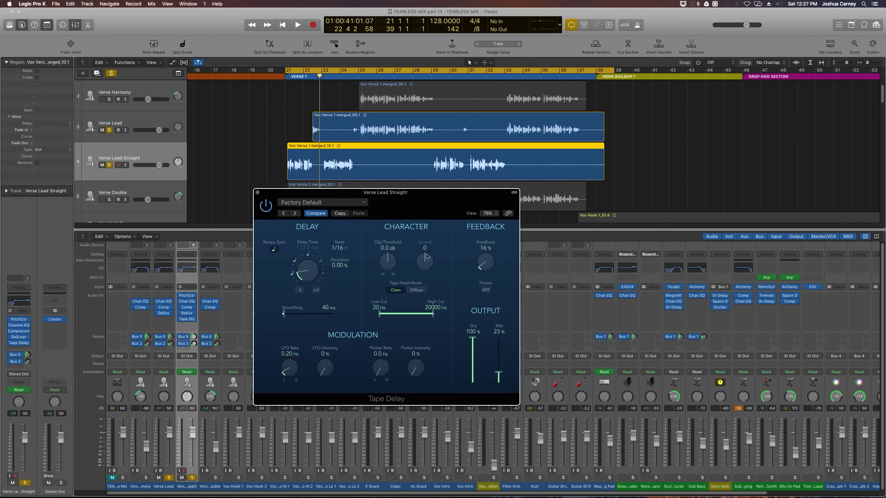
key(space)
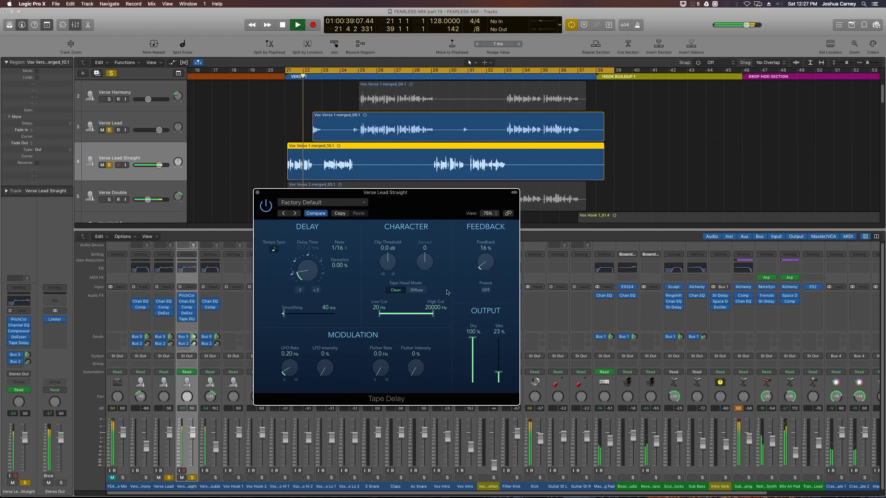
key(space)
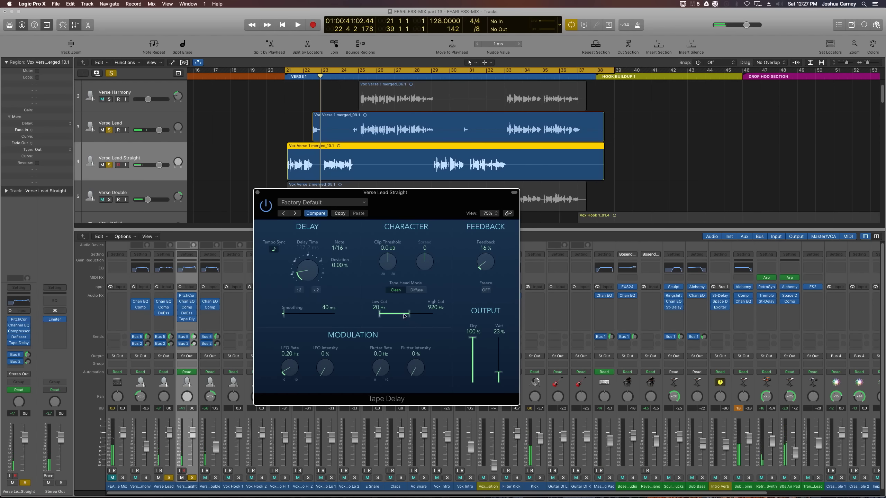
While the verse plays, set the Tape Delay's low cut to 68 Hz, high cut to 3100 Hz, feedback to 7% and wet to 11%.
key(space)
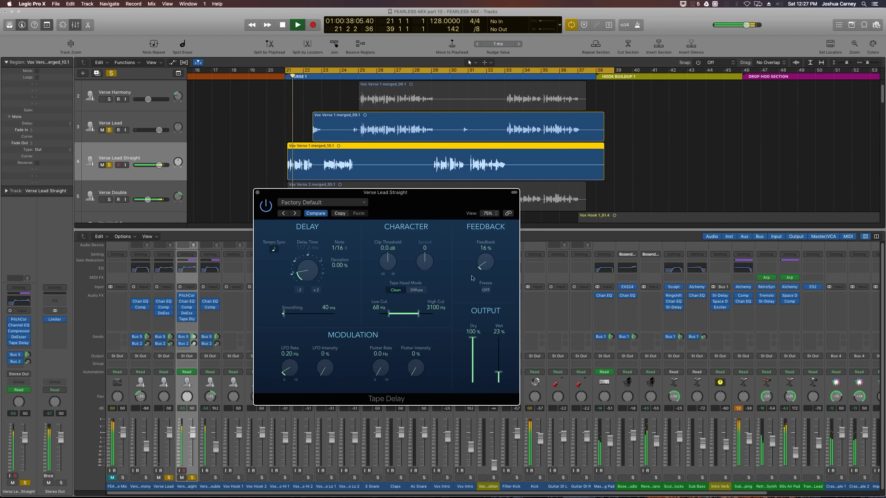
drag(482, 267, 483, 273)
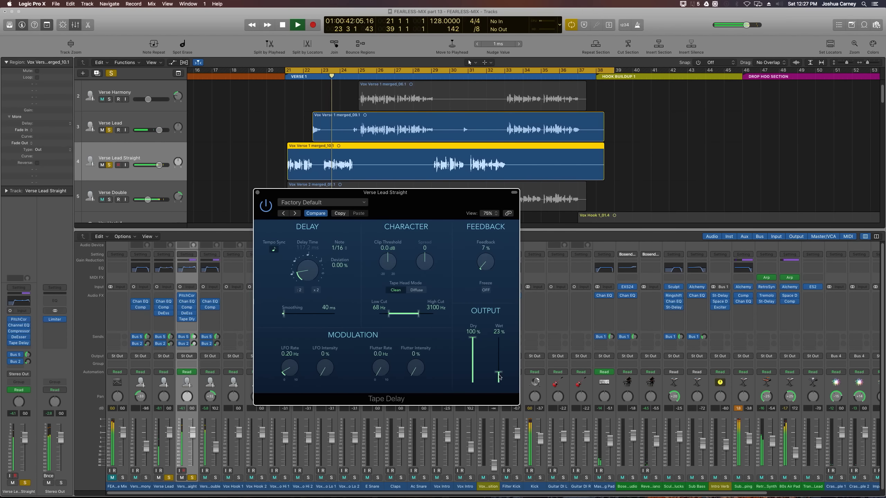
drag(499, 377, 500, 379)
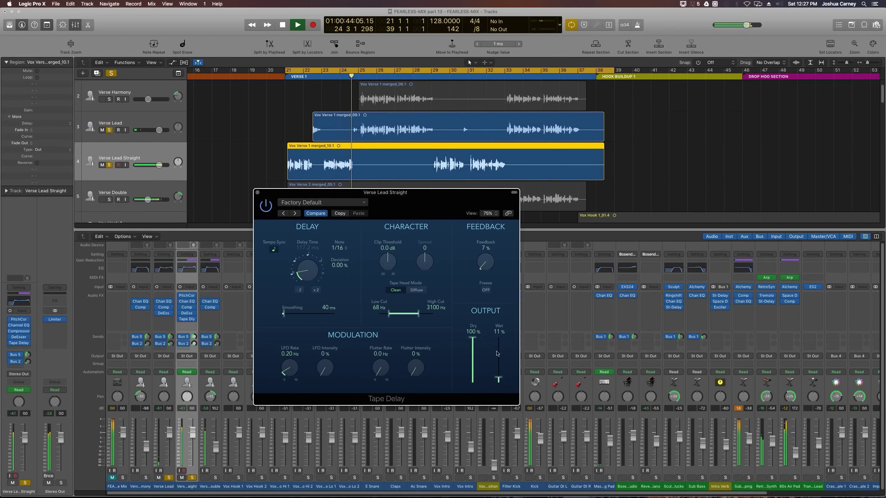
scroll(338, 248, down, 2)
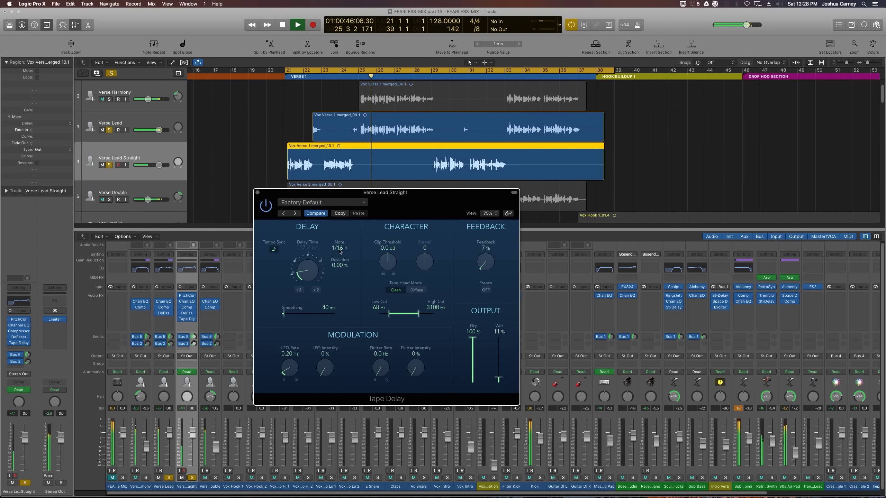
key(space)
Return the Tape Delay's note value from 1/16 triplet to 1/16 and set its smoothing to 150 ms during playback.
click(349, 249)
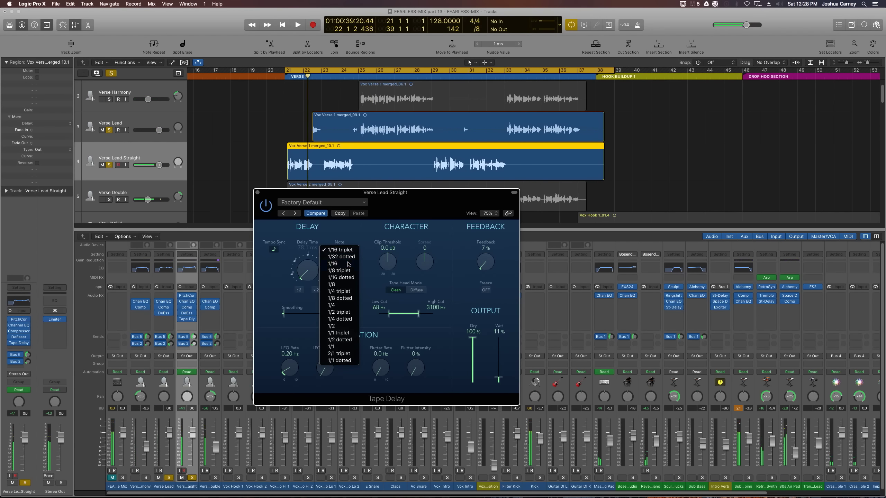
click(335, 263)
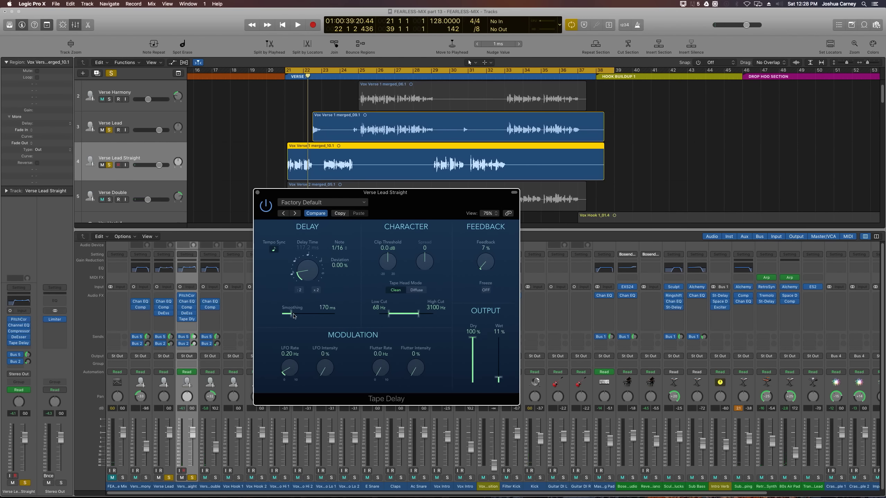
key(space)
drag(293, 316, 292, 318)
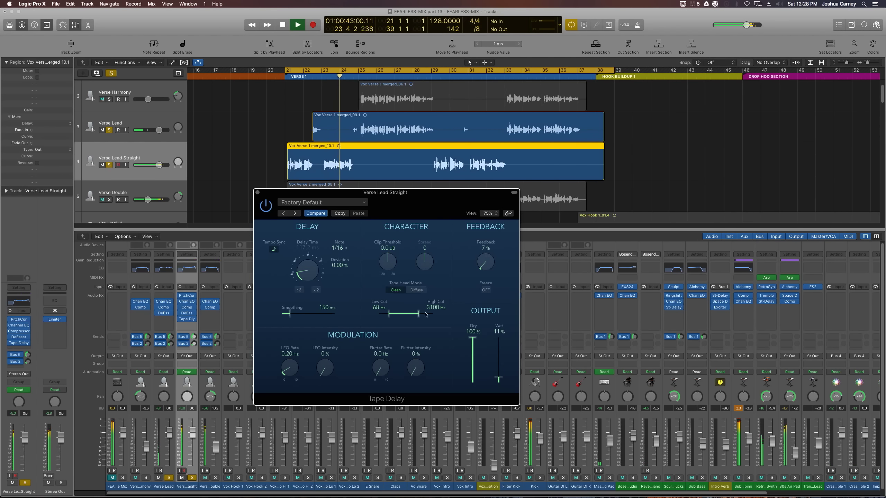
Set the Tape Delay's low cut to 76 Hz and high cut to 2800 Hz, and add the Tape Delay to the Verse Lead track.
drag(418, 314, 414, 317)
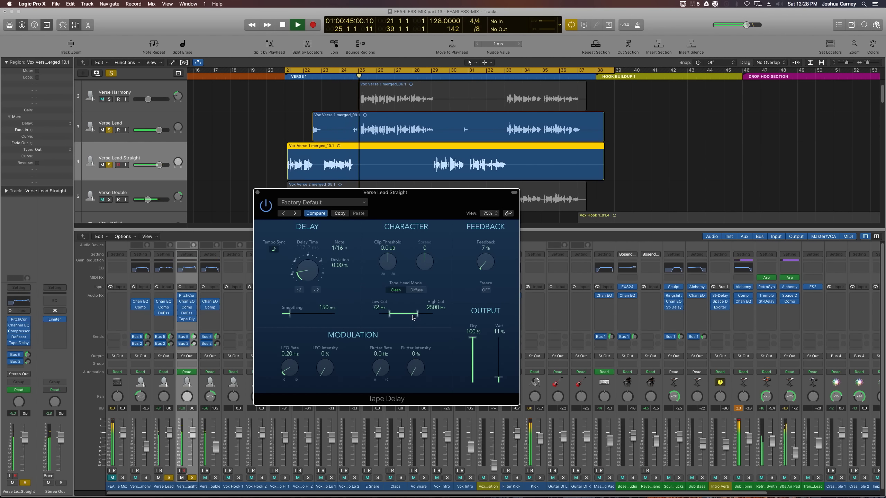
key(space)
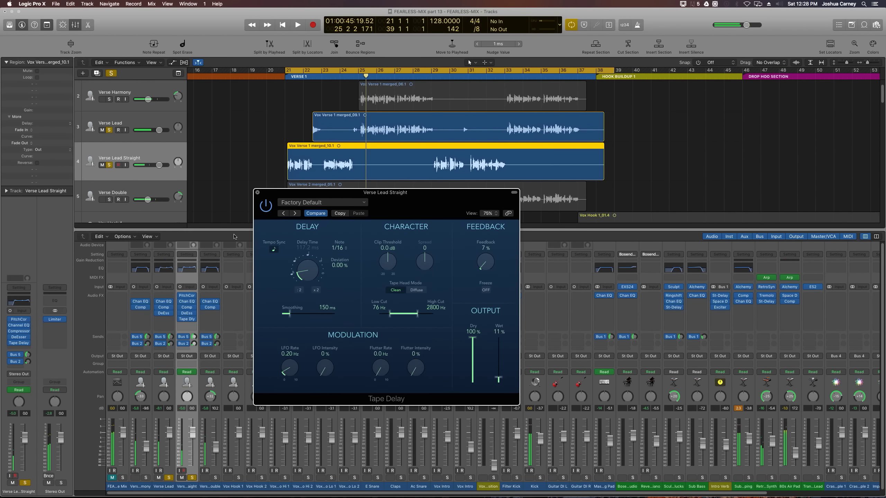
key(super+w)
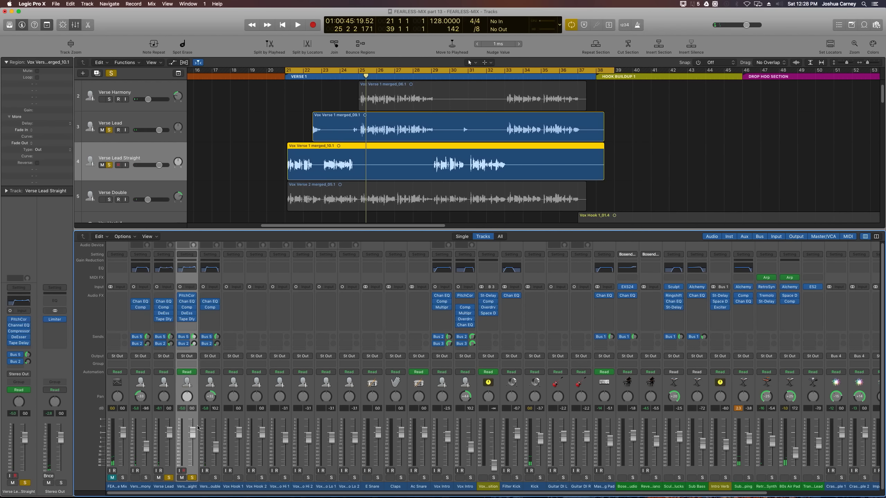
Audition the two soloed lead vocals, stop, turn cycle mode off, and unsolo Verse Lead and Verse Lead Straight.
key(space)
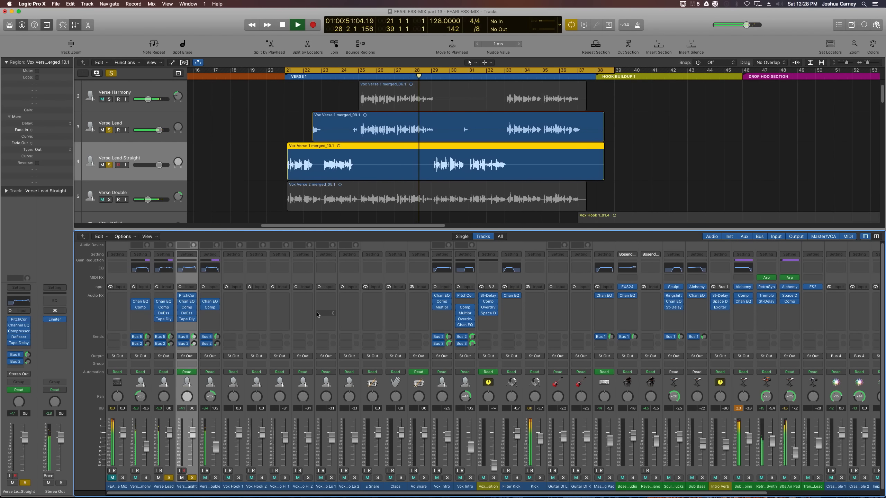
key(space)
key(c)
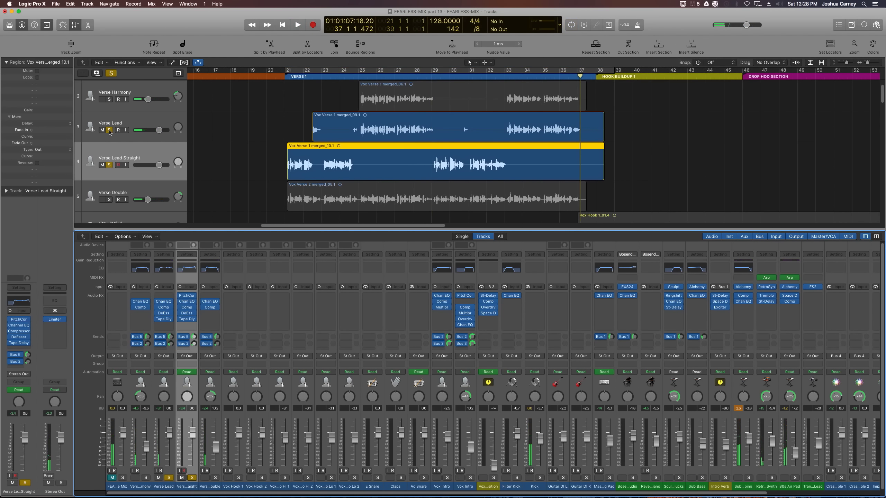
click(109, 130)
click(109, 164)
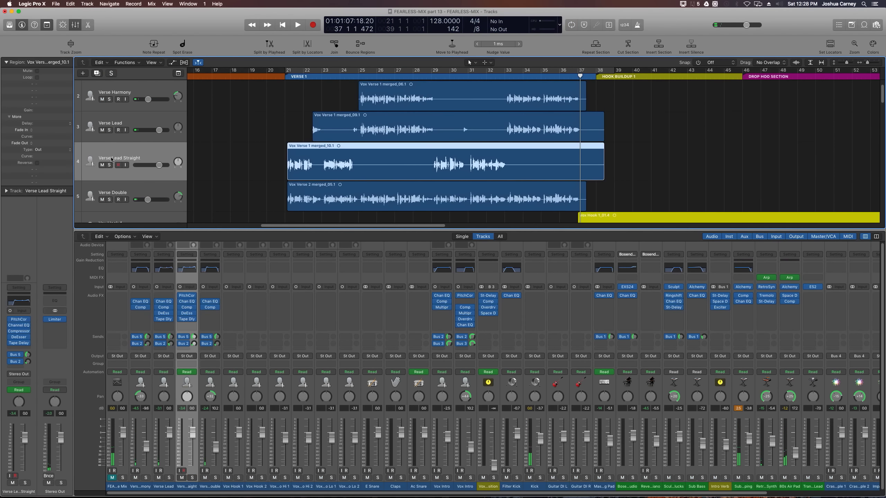
Play the full mix from the start of Verse 1 and again from Verse 2 to judge the vocals in context.
click(286, 77)
key(space)
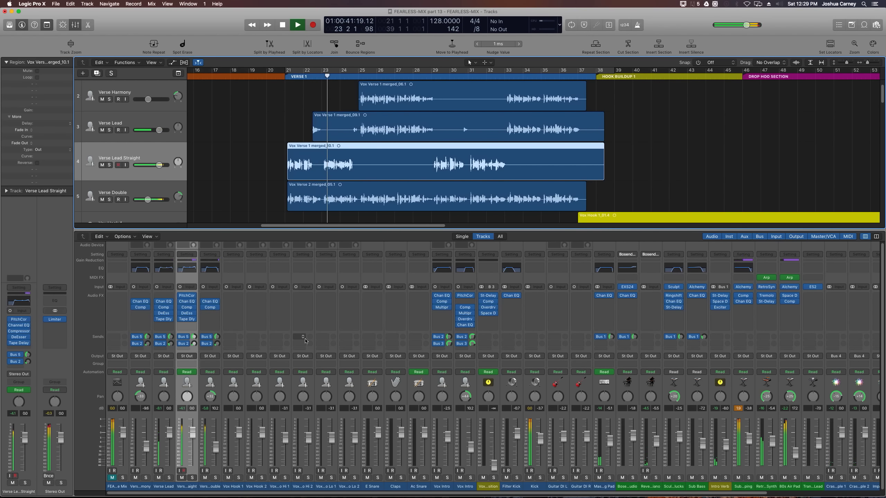
click(259, 206)
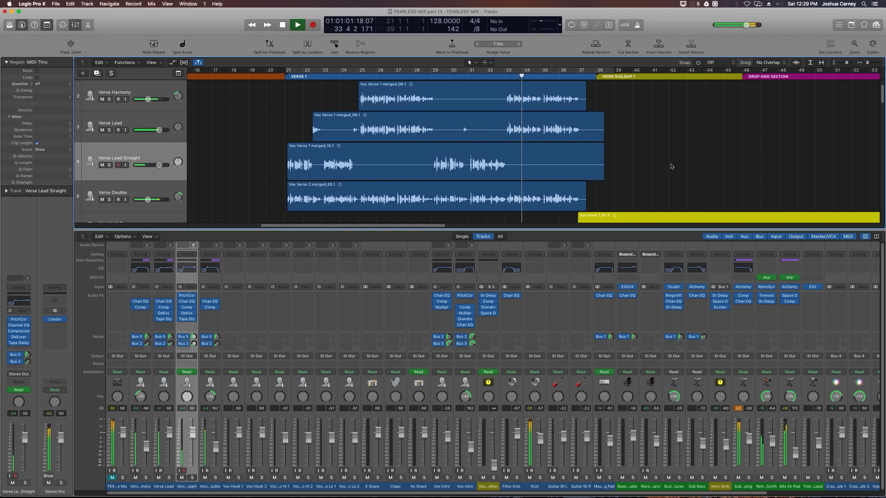
key(super+Left)
key(super+Left)
key(super+Left)
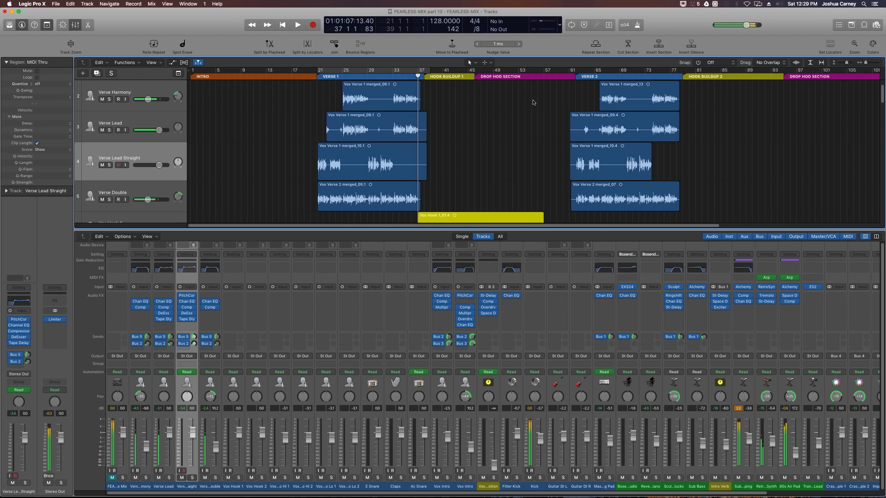
click(575, 78)
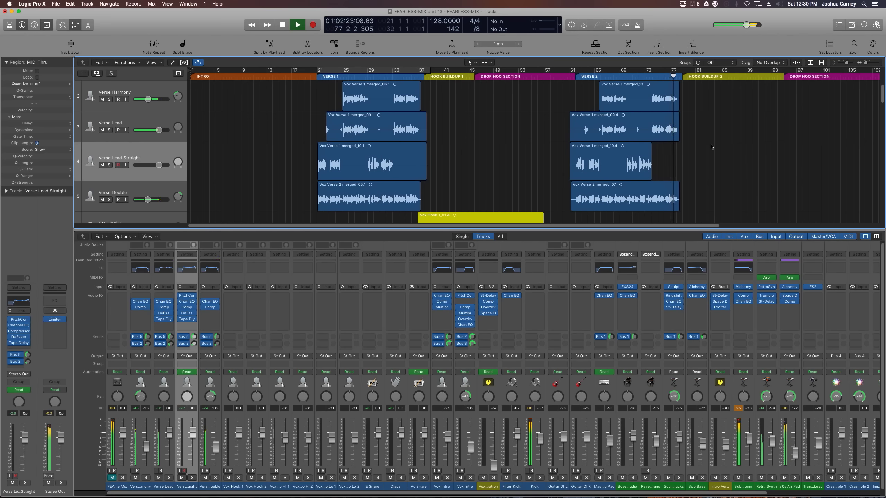
Set the Tape Delay's wet level to 9% on Verse Lead Straight and Verse Lead, and close both plug-in windows and the mixer.
click(187, 320)
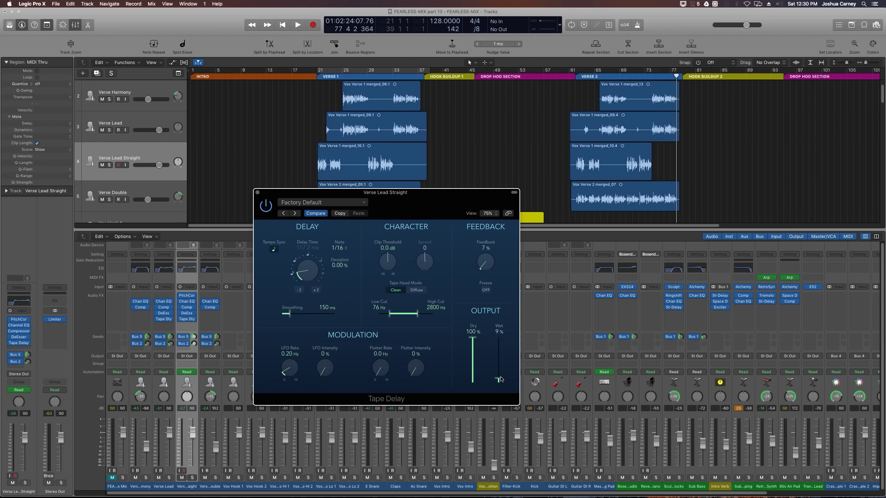
click(164, 319)
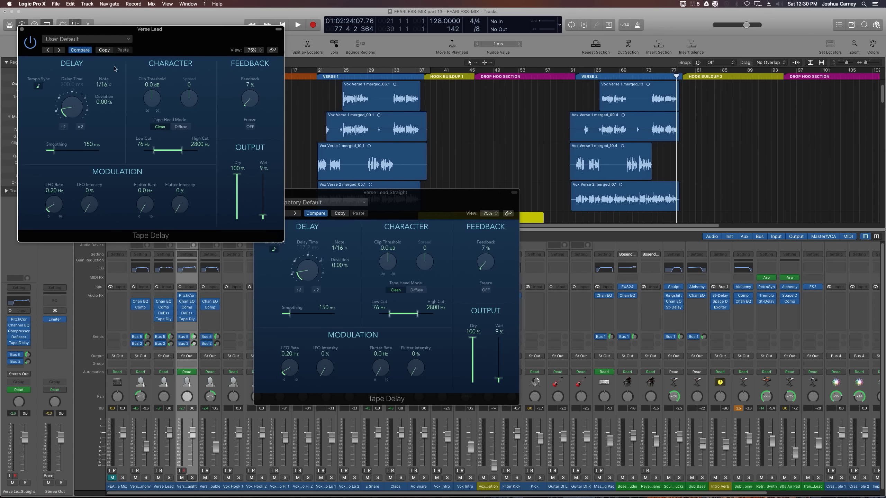
key(super+w)
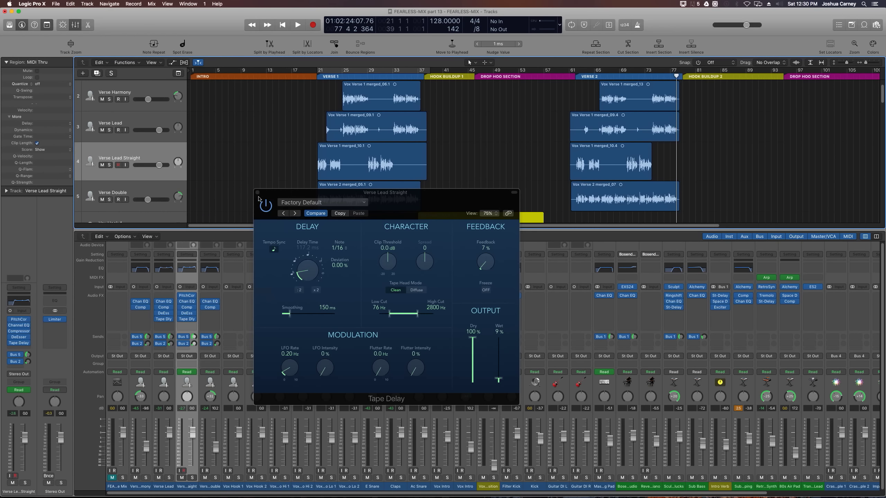
click(257, 193)
key(x)
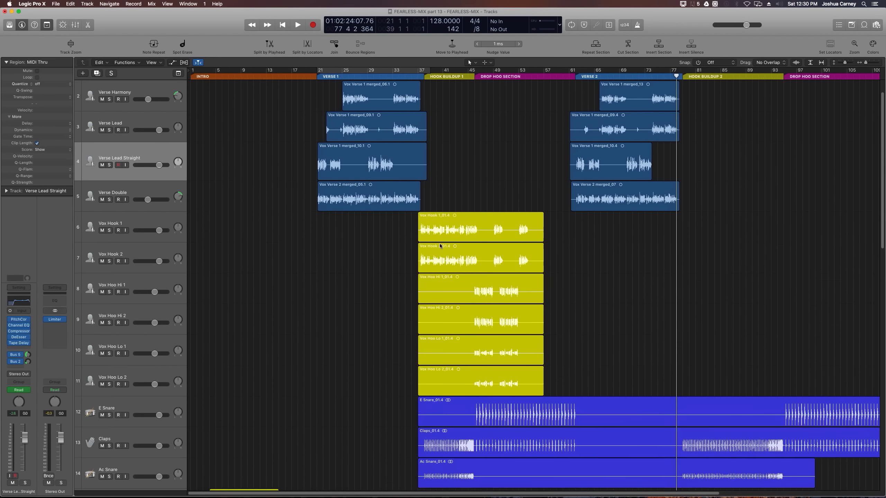